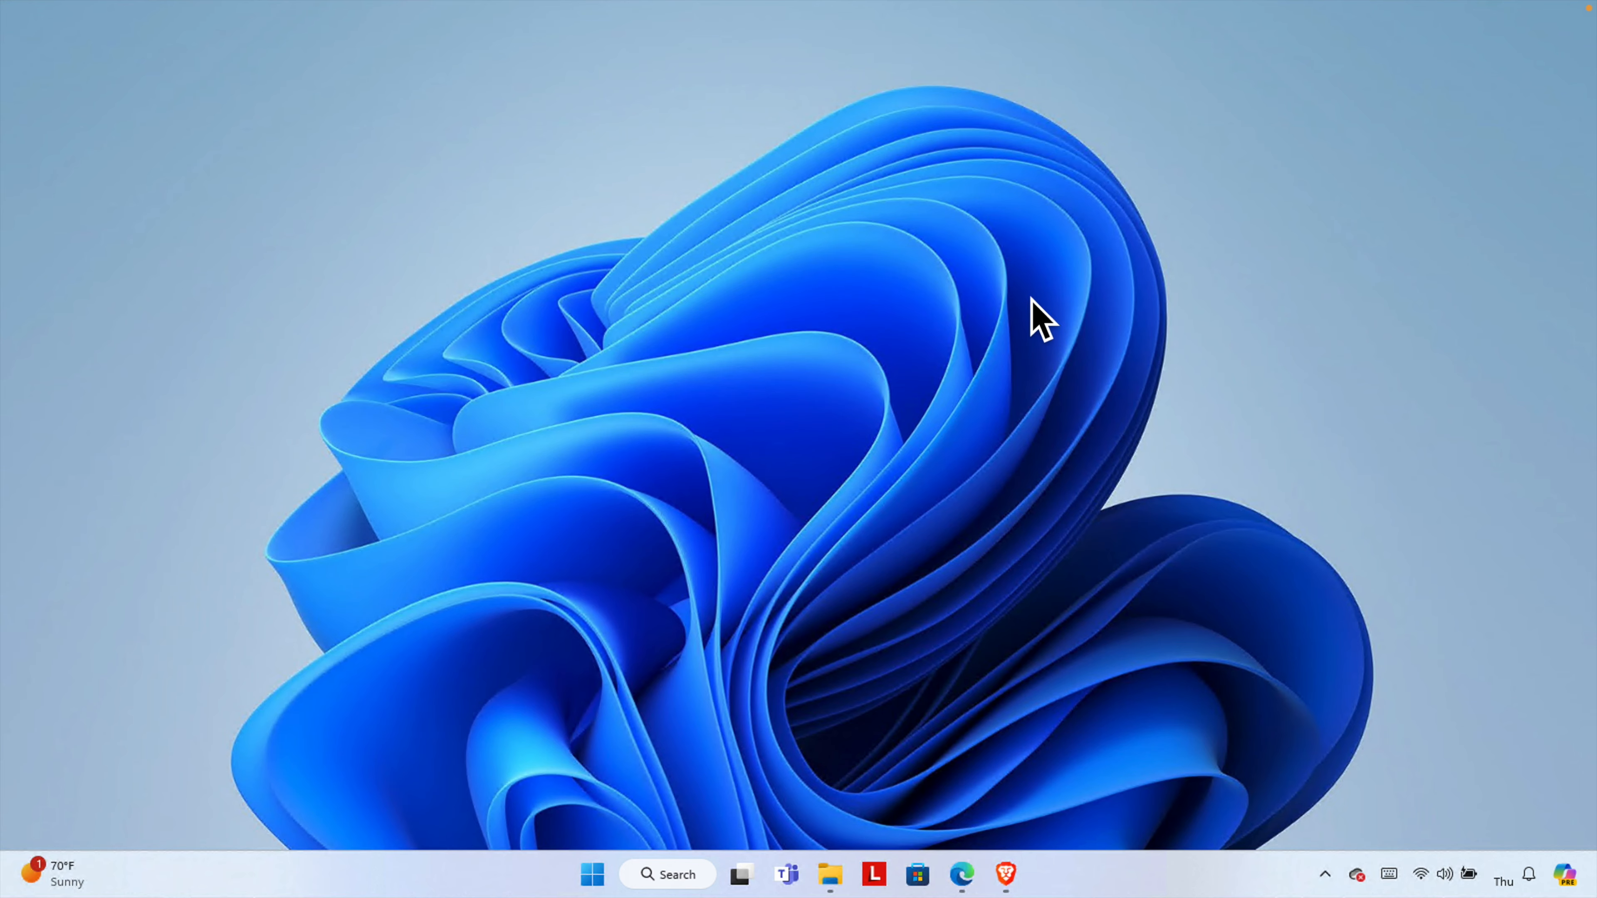
# Search Windows for "image" and launch ImgBurn
pyautogui.click(684, 883)
pyautogui.write('image')
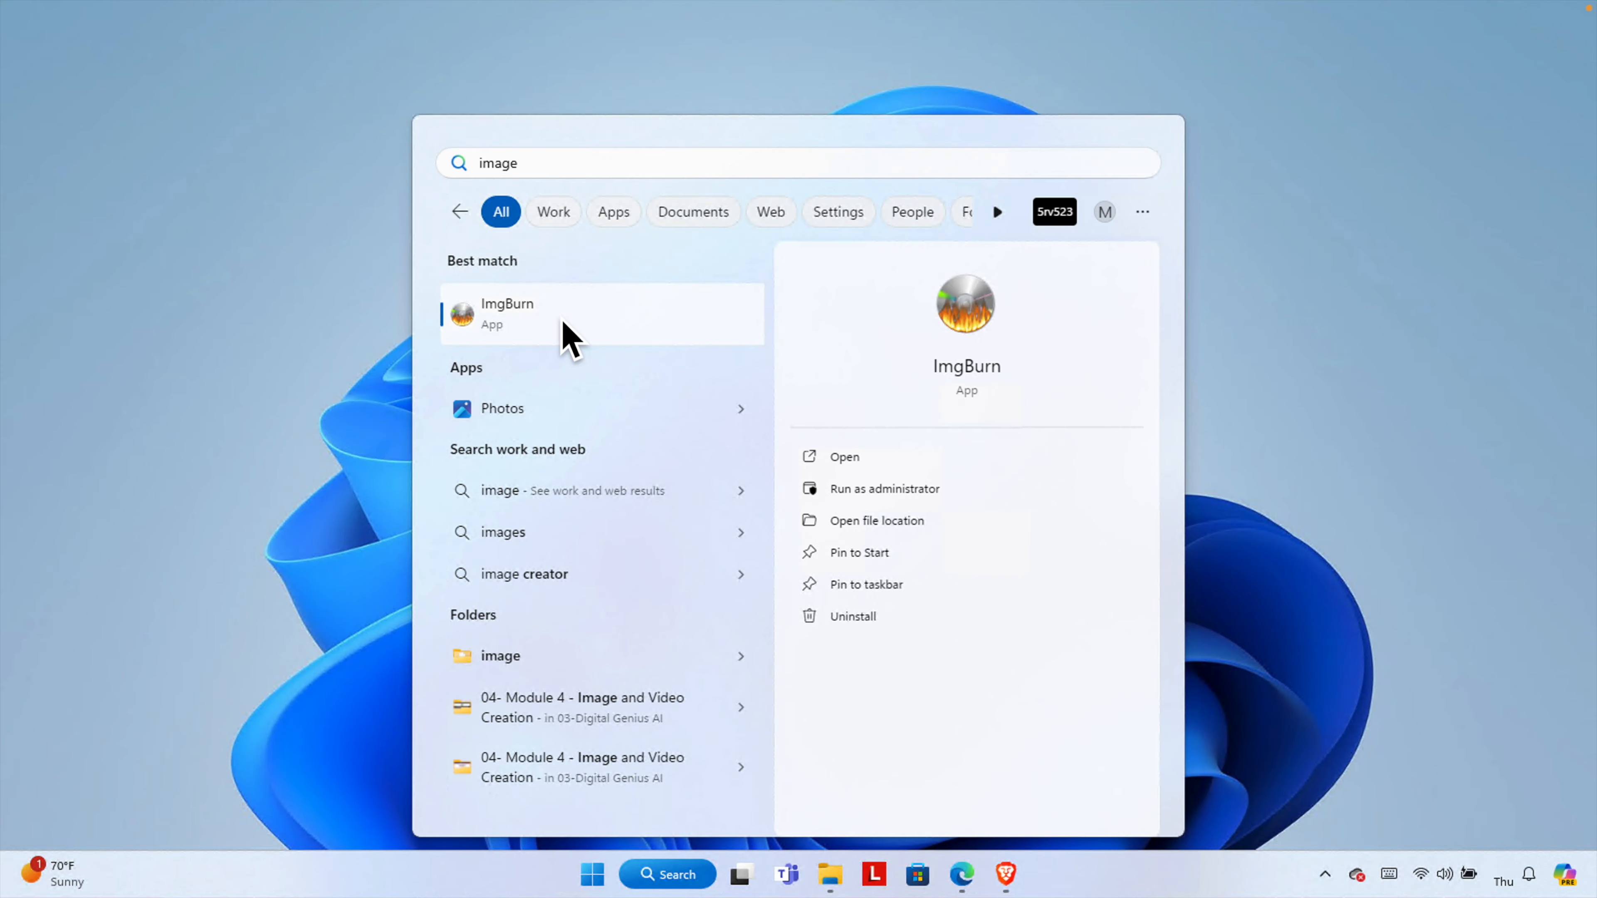
pyautogui.click(558, 320)
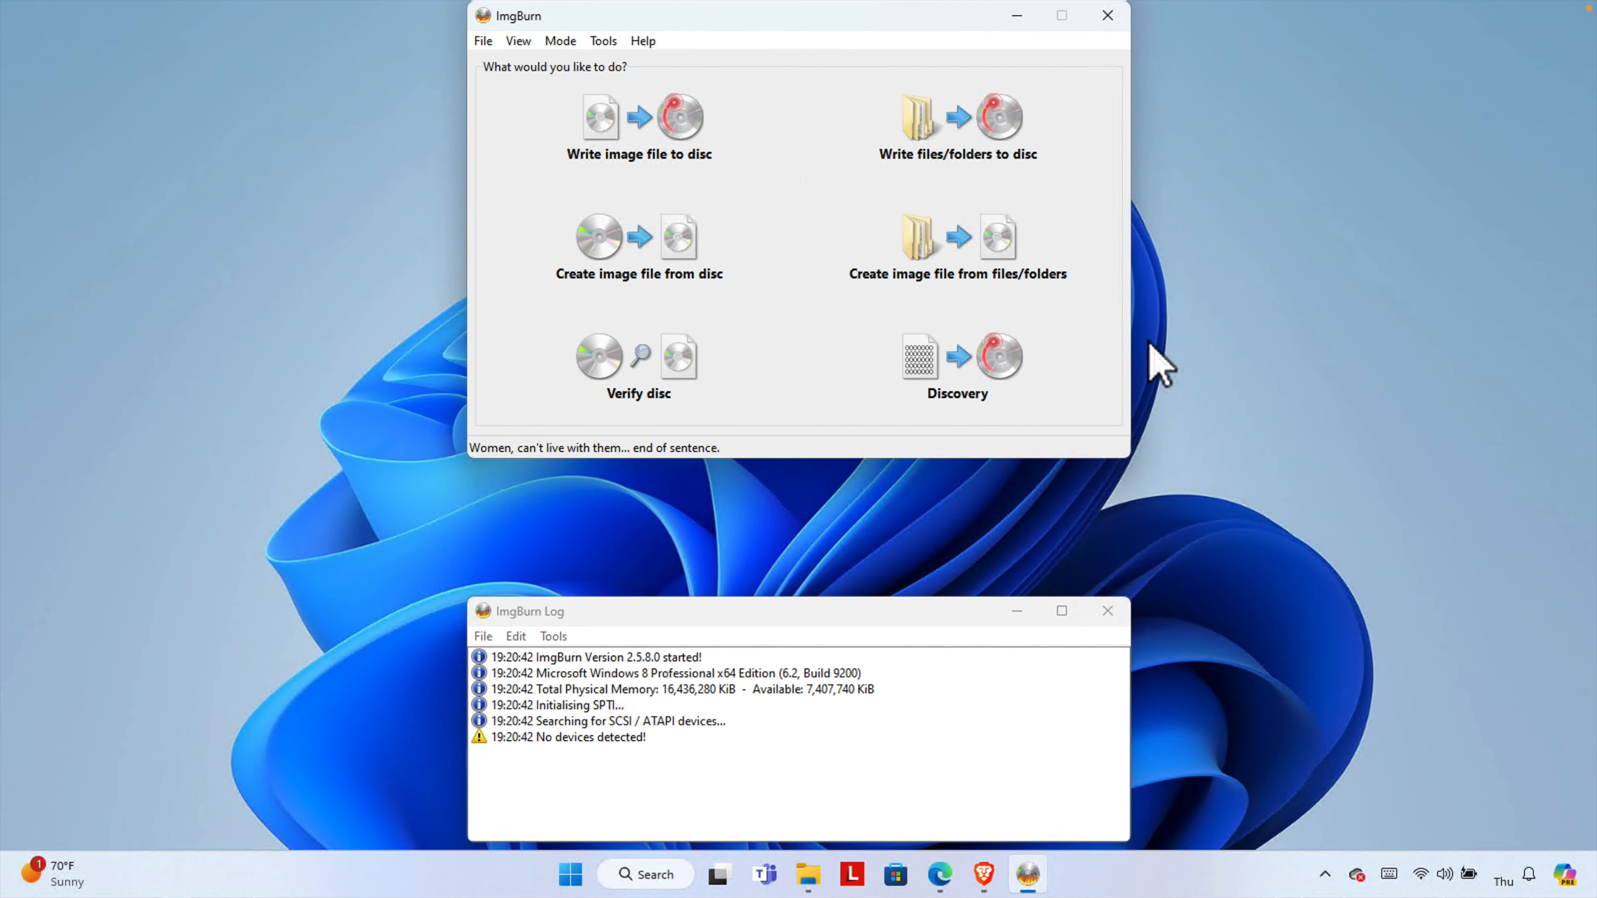
# Examine the CCCOMA_X64FRE_EN-US_DV9 (Z:) drive and its contents in File Explorer, closing the window when done
pyautogui.click(808, 874)
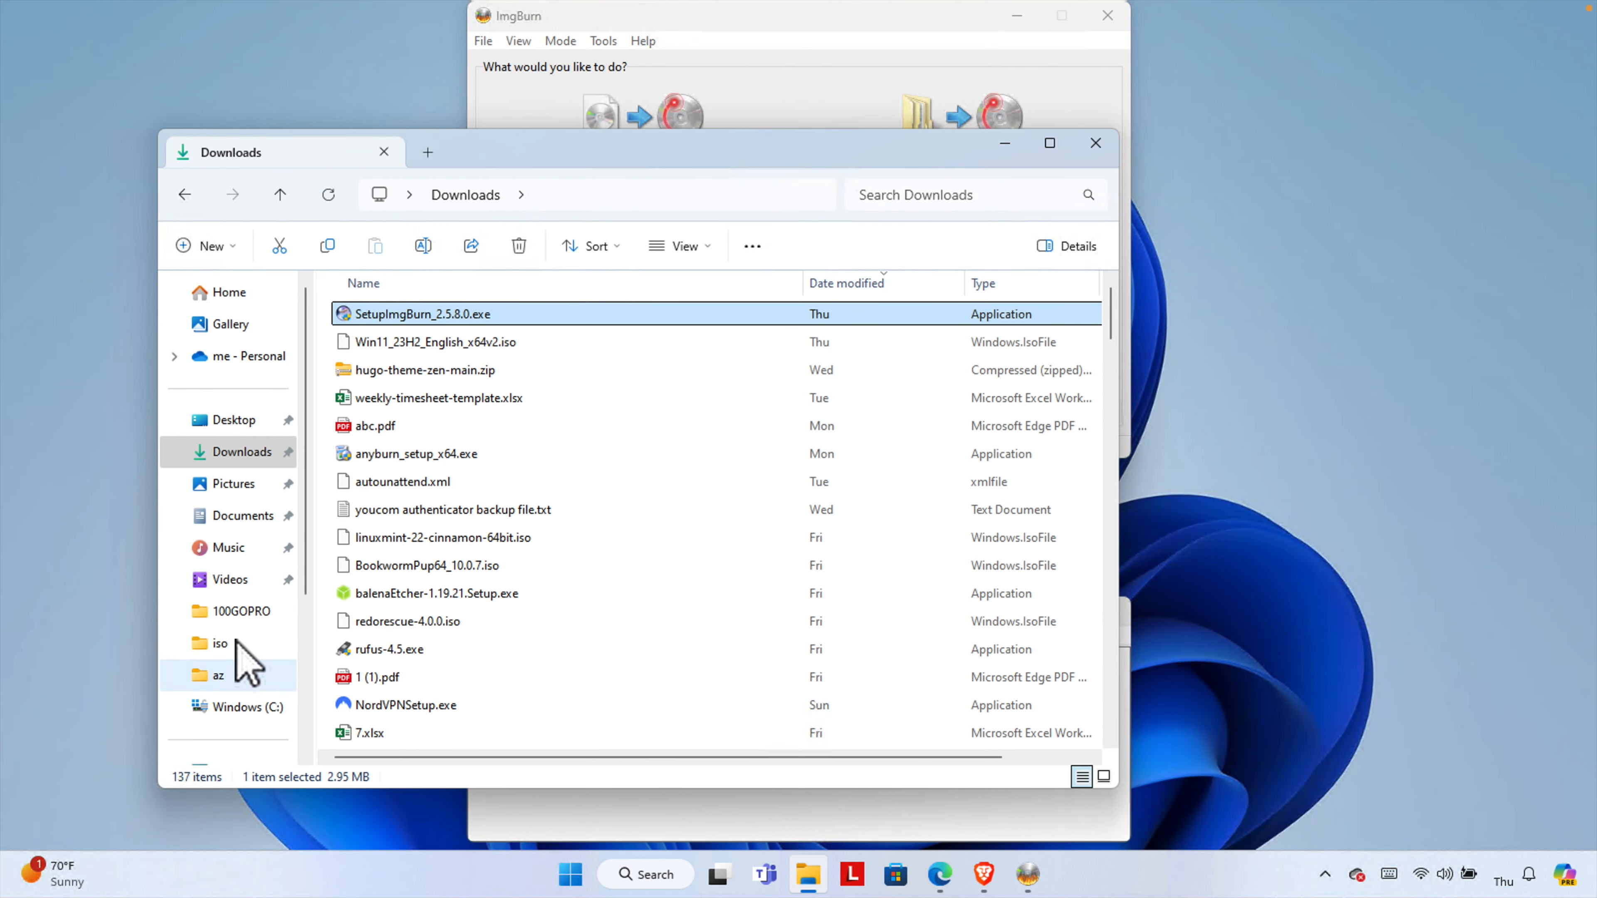
pyautogui.scroll(-2, 220, 604)
pyautogui.click(220, 668)
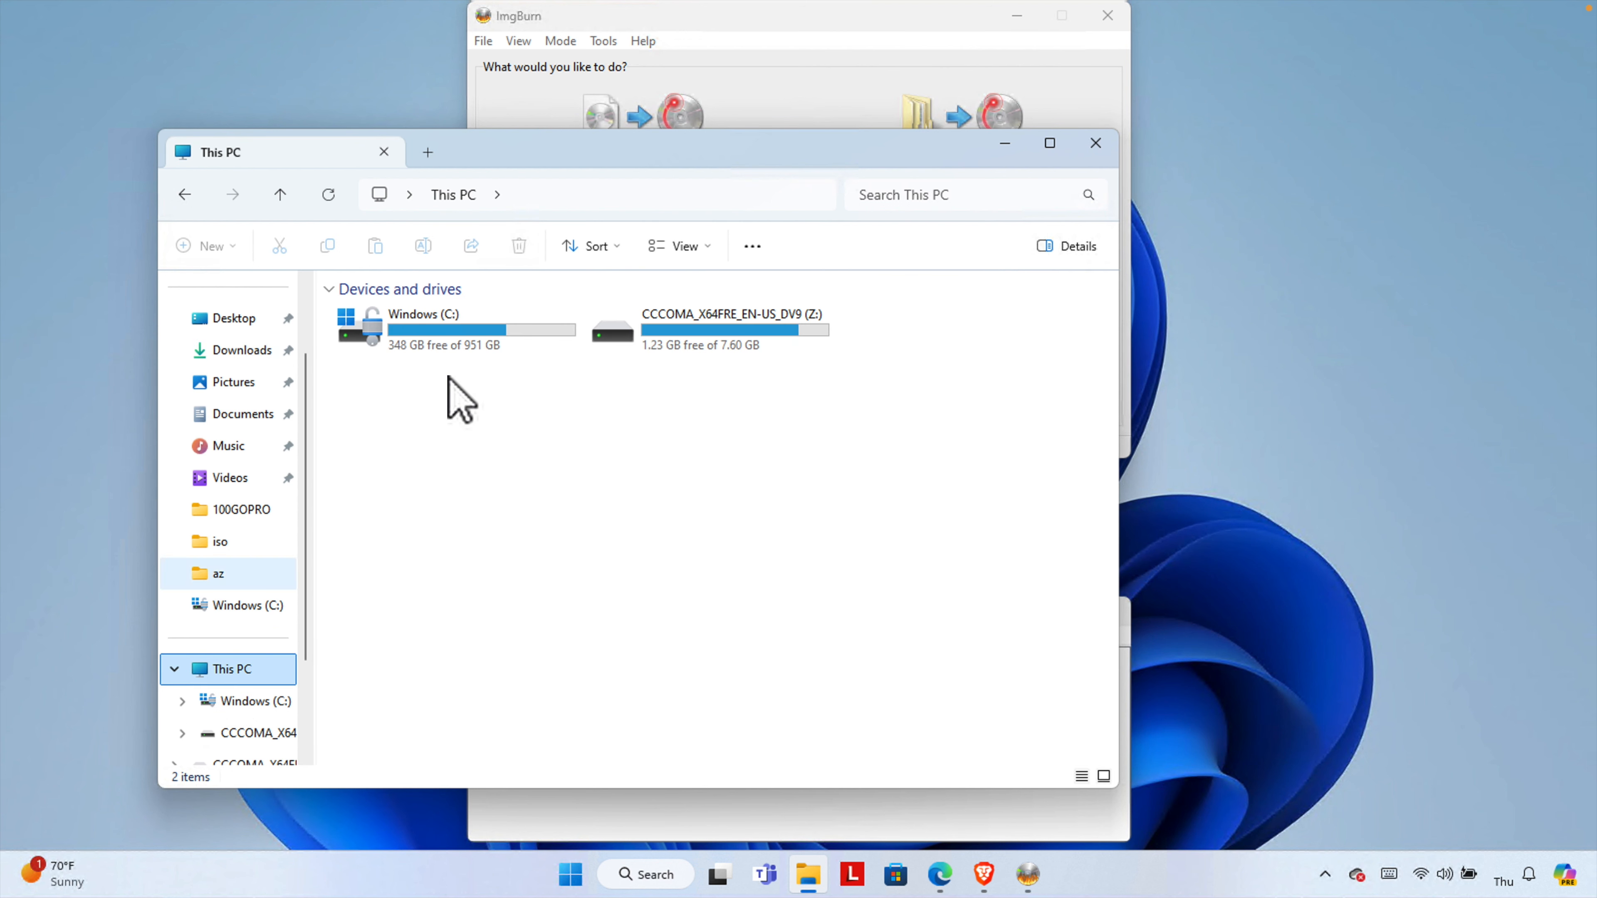
pyautogui.click(676, 347)
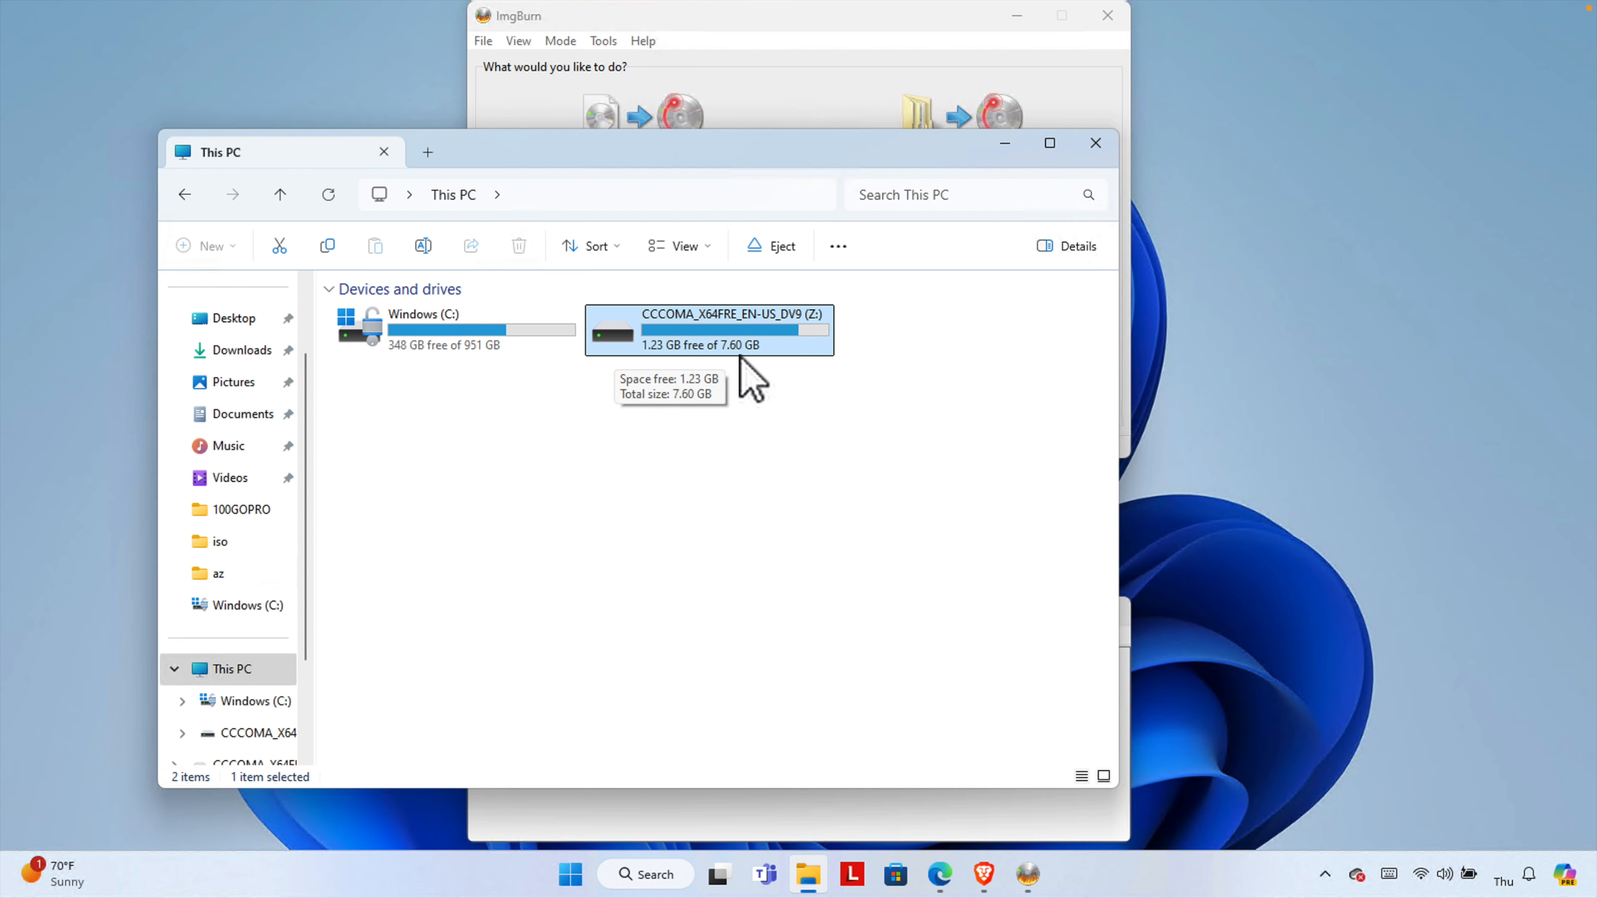
pyautogui.scroll(-2, 258, 730)
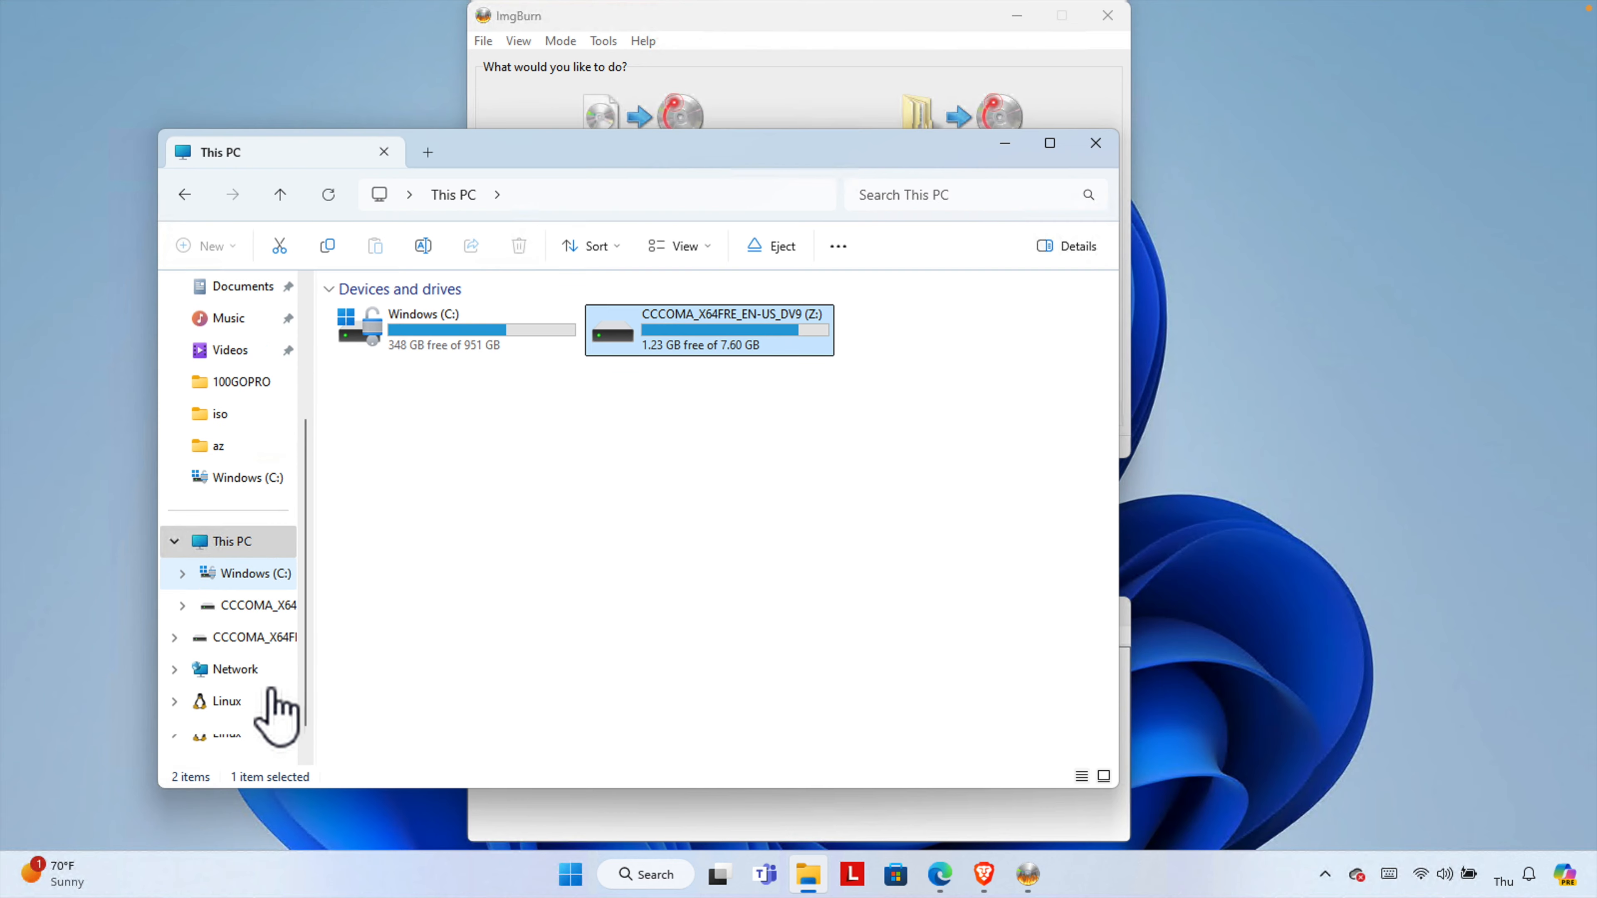
pyautogui.click(258, 639)
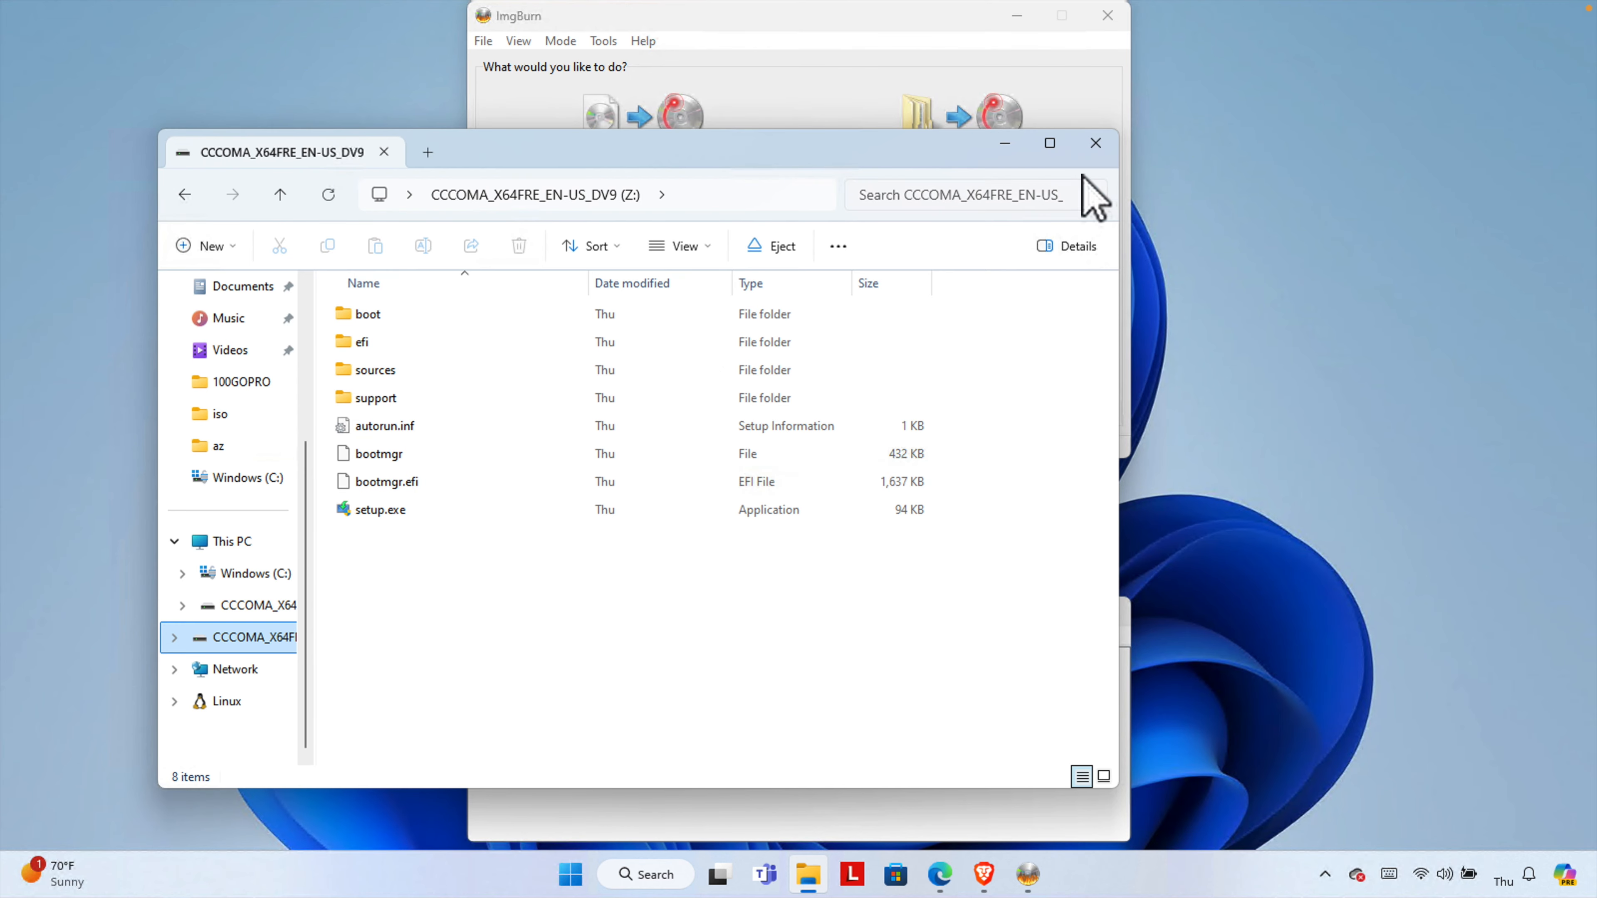
pyautogui.click(1095, 143)
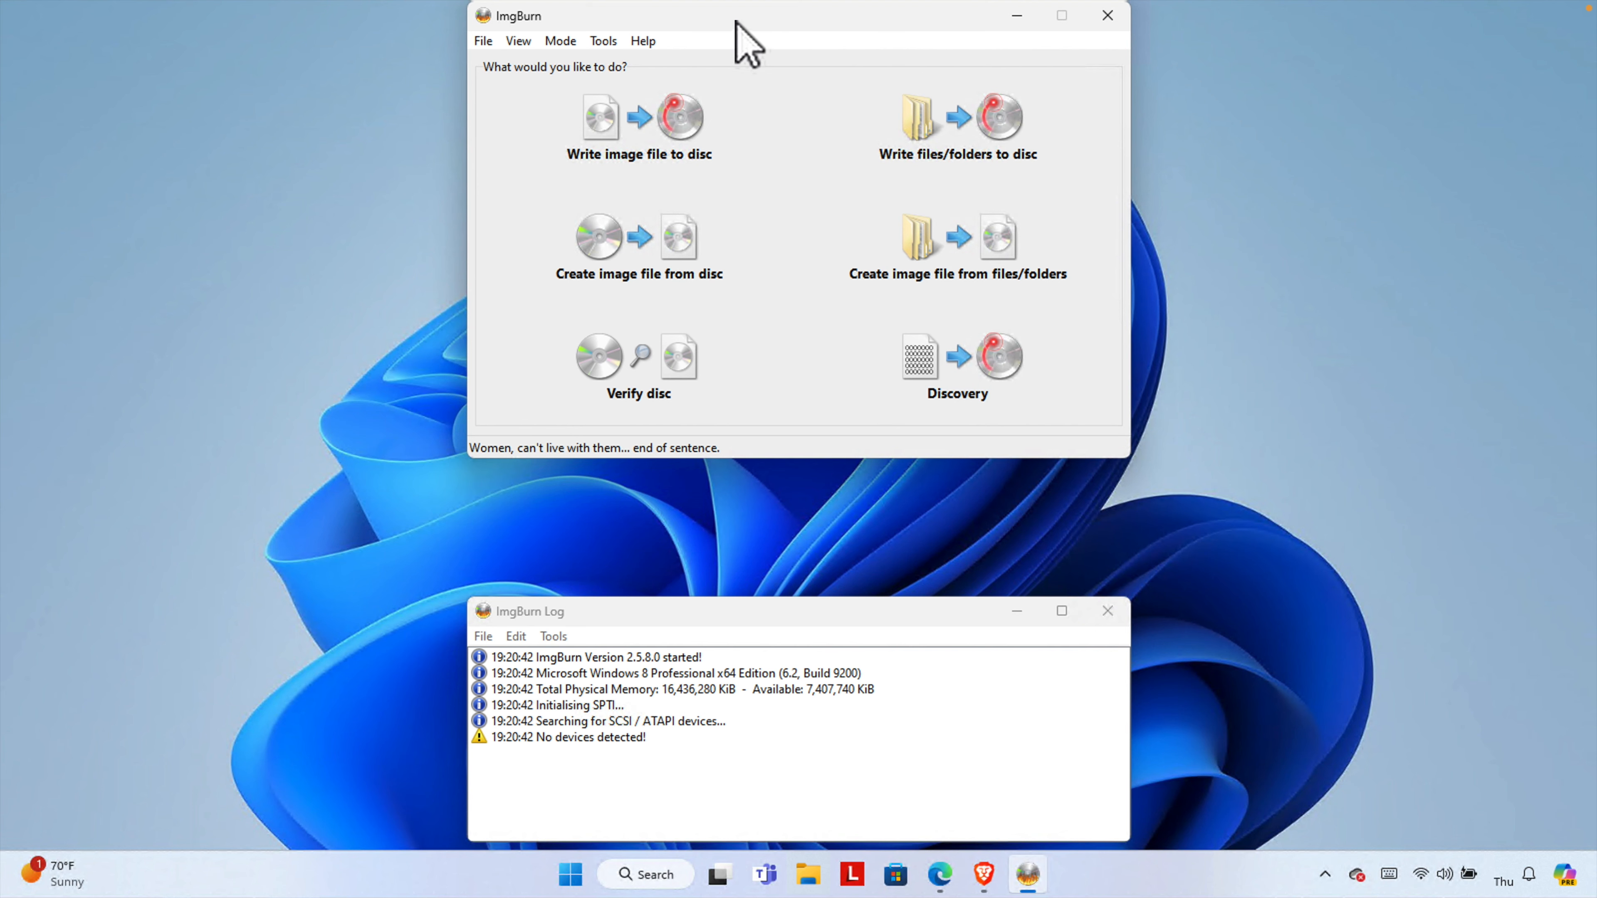
# Start an image file from files/folders in ImgBurn and add the CCCOMA_X64FRE_EN-US_DV9 (Z:) drive as the source folder
pyautogui.moveTo(734, 24); pyautogui.dragTo(733, 57)
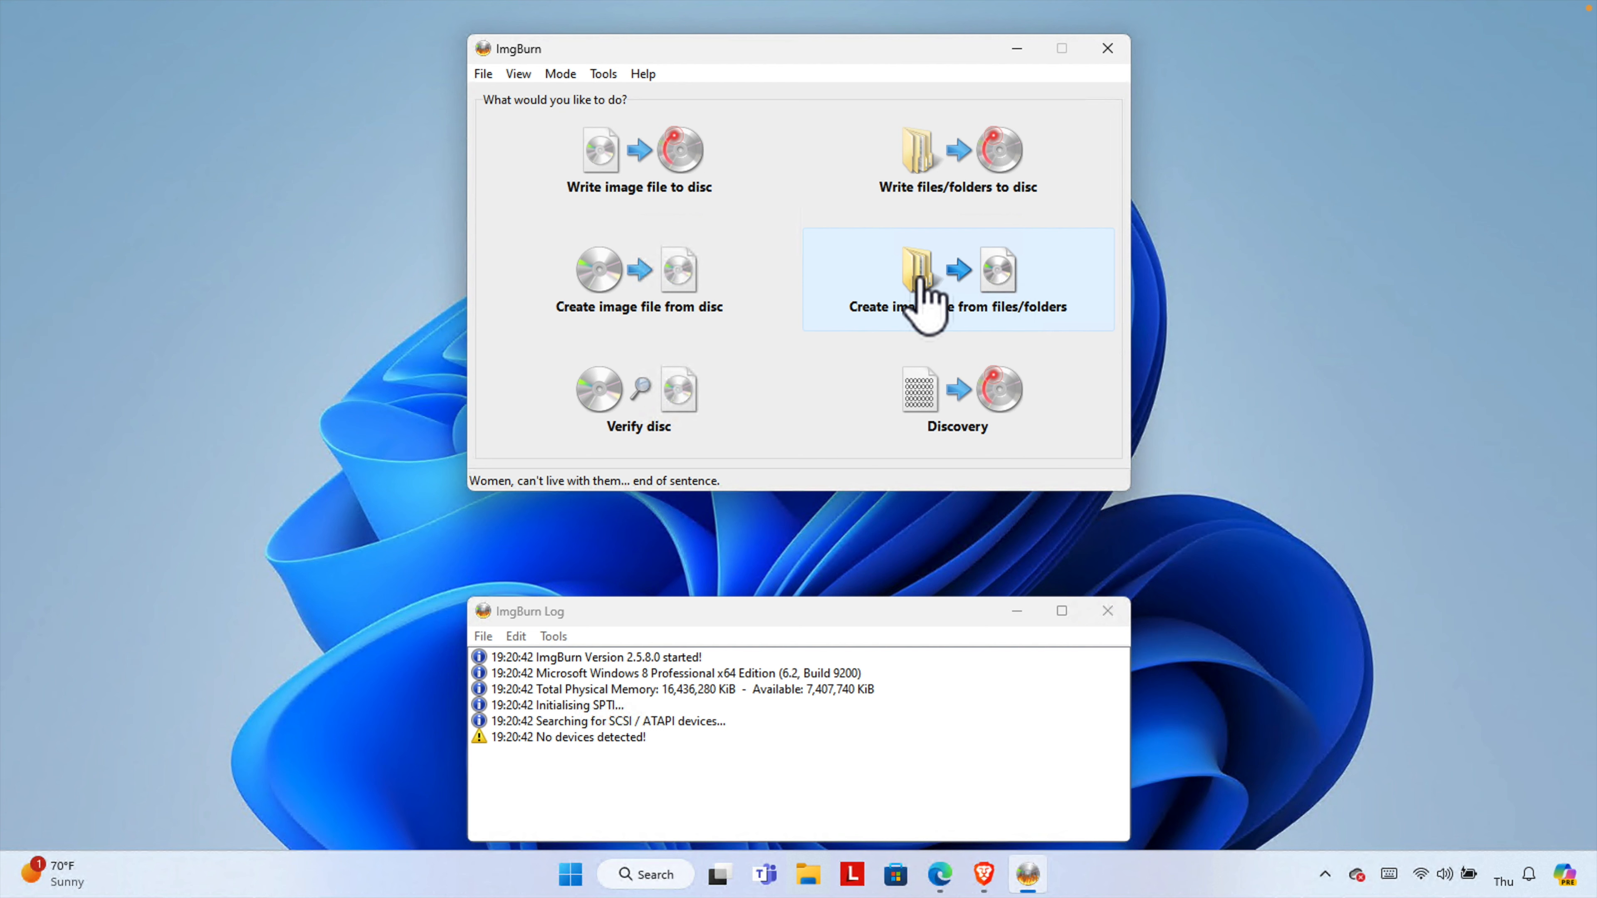
pyautogui.click(955, 277)
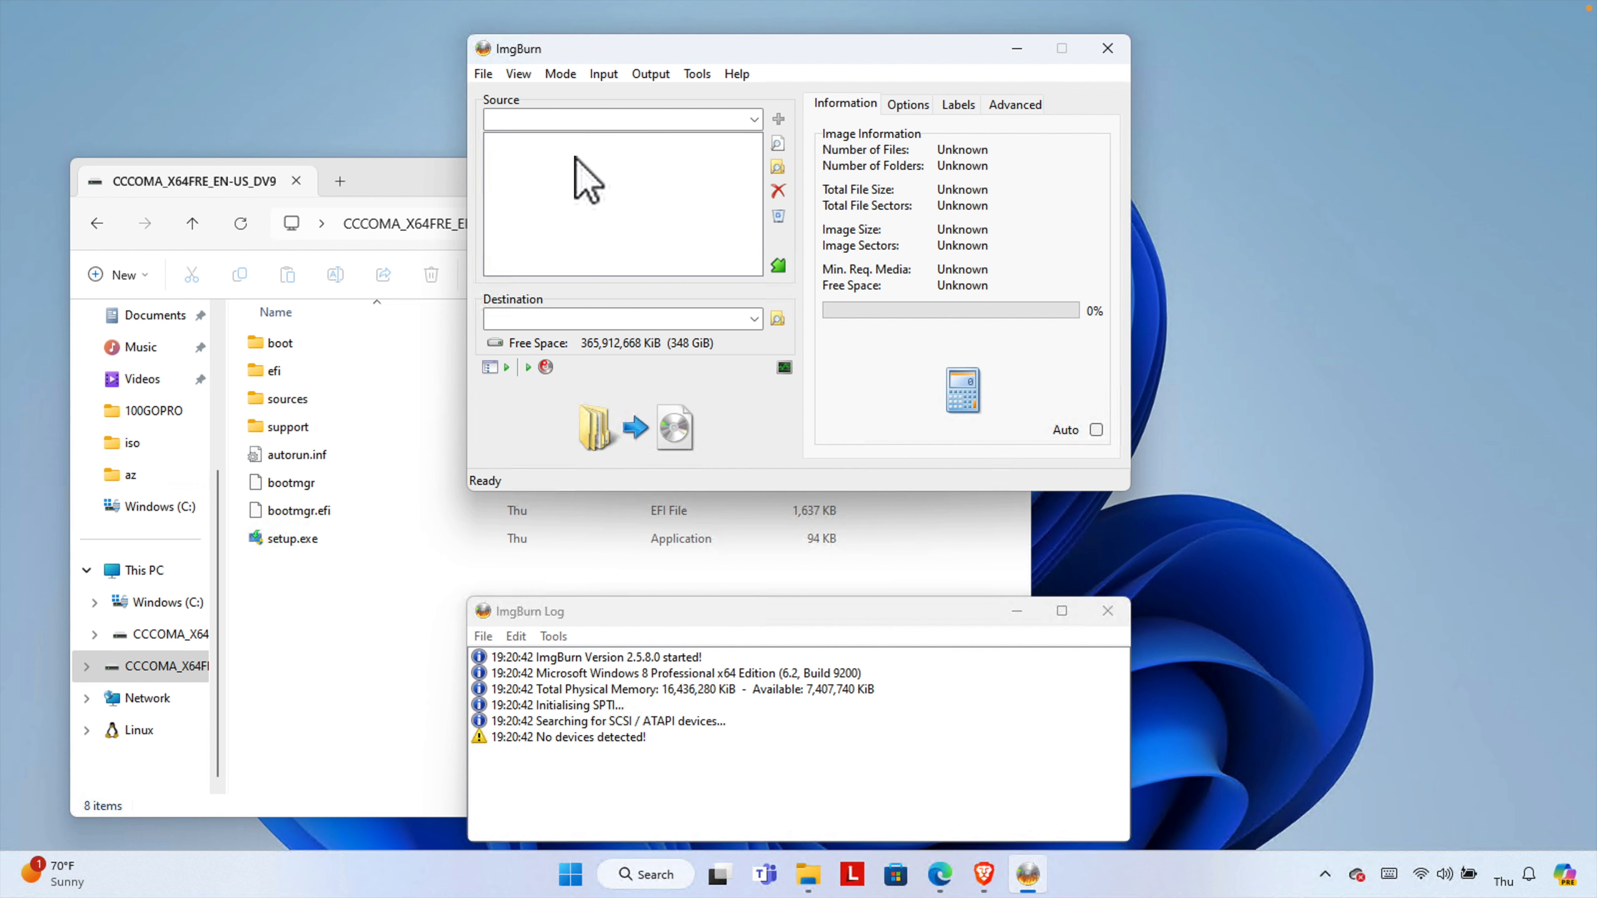
pyautogui.click(137, 574)
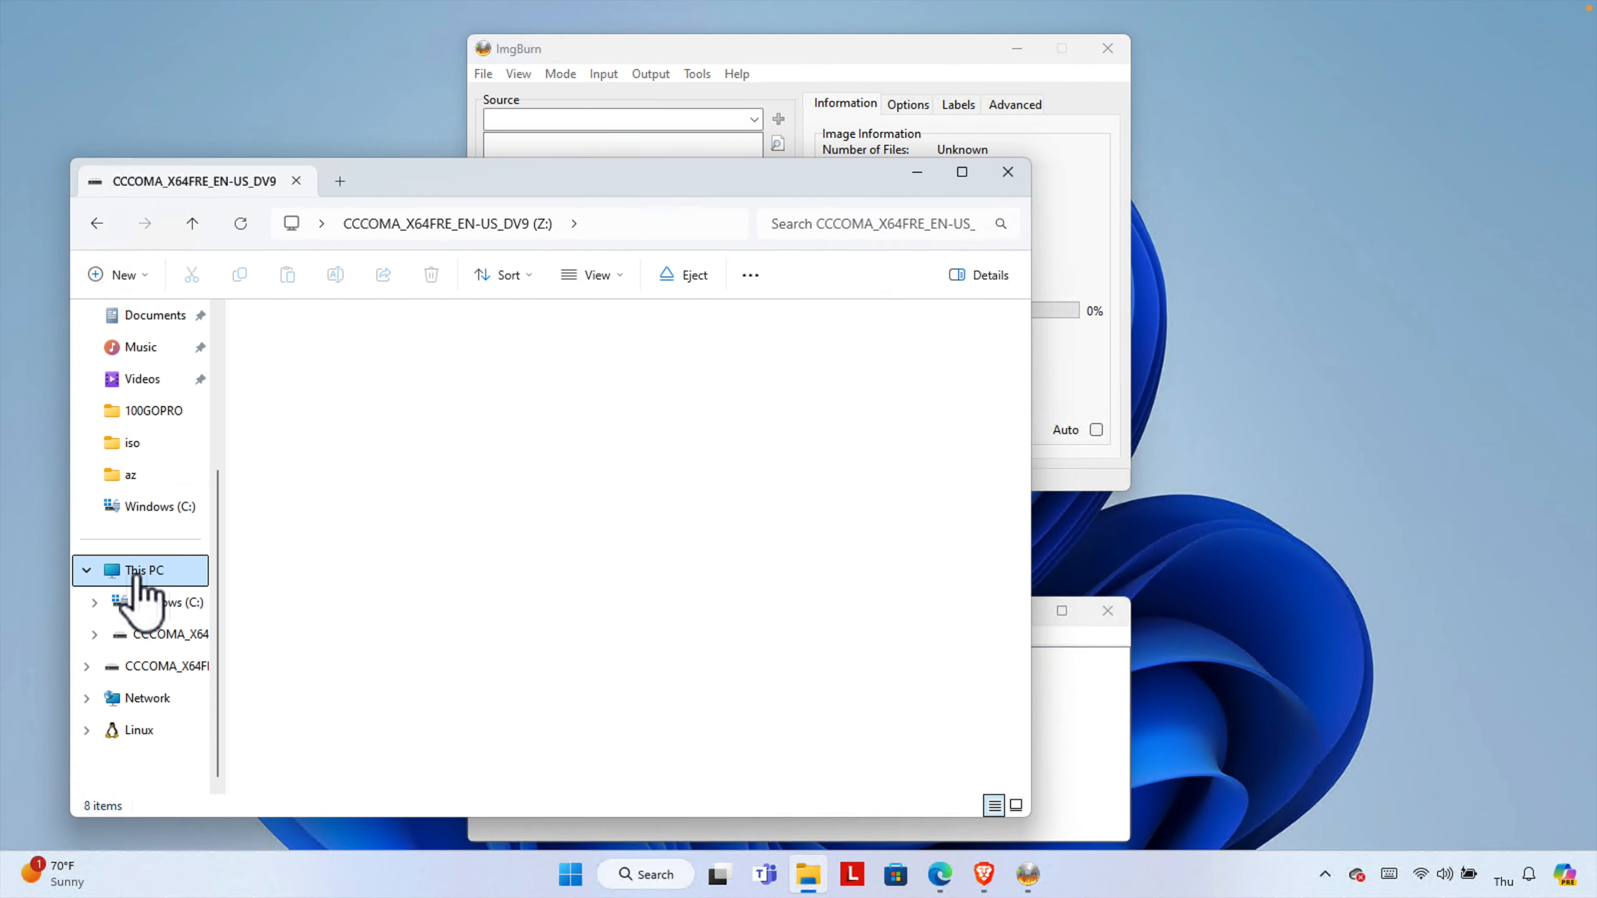
pyautogui.click(572, 362)
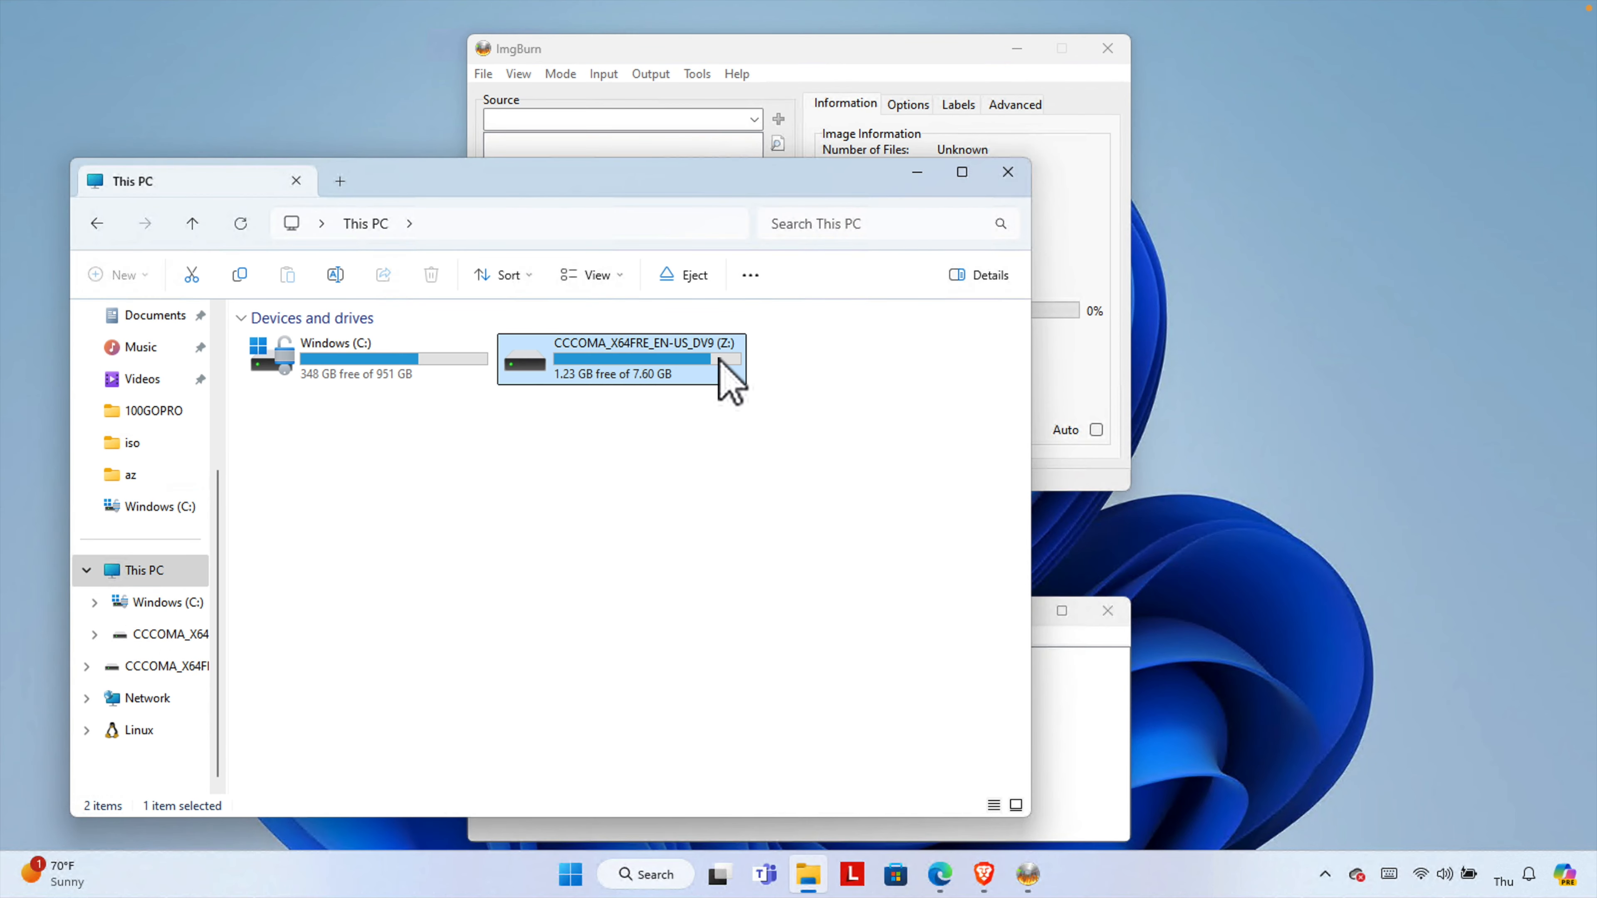
pyautogui.click(788, 50)
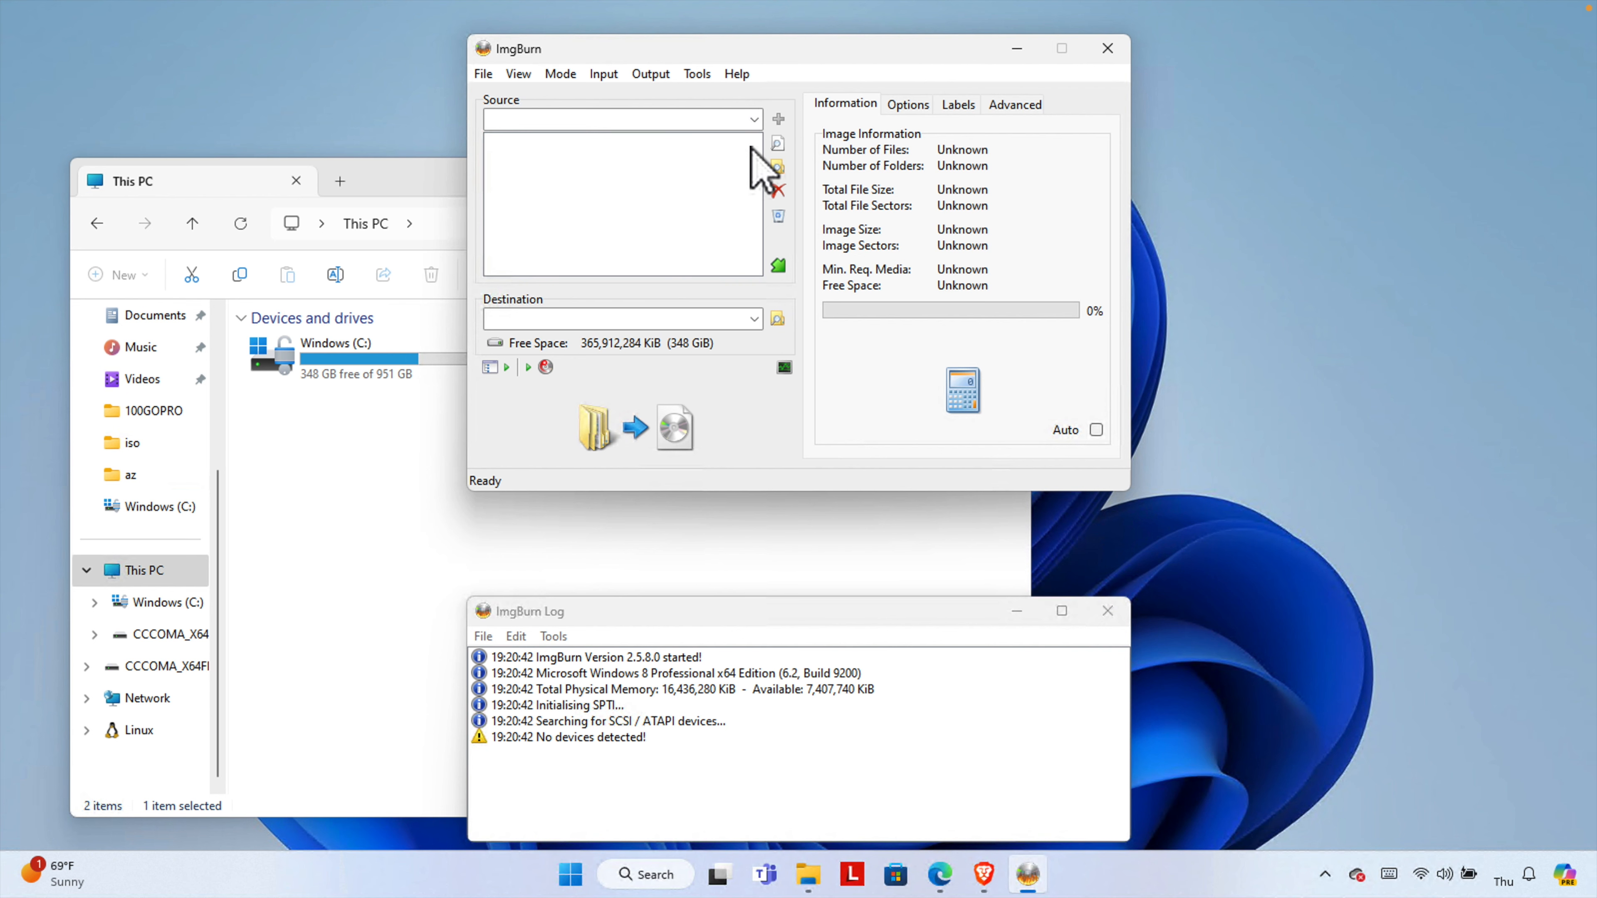
pyautogui.click(777, 166)
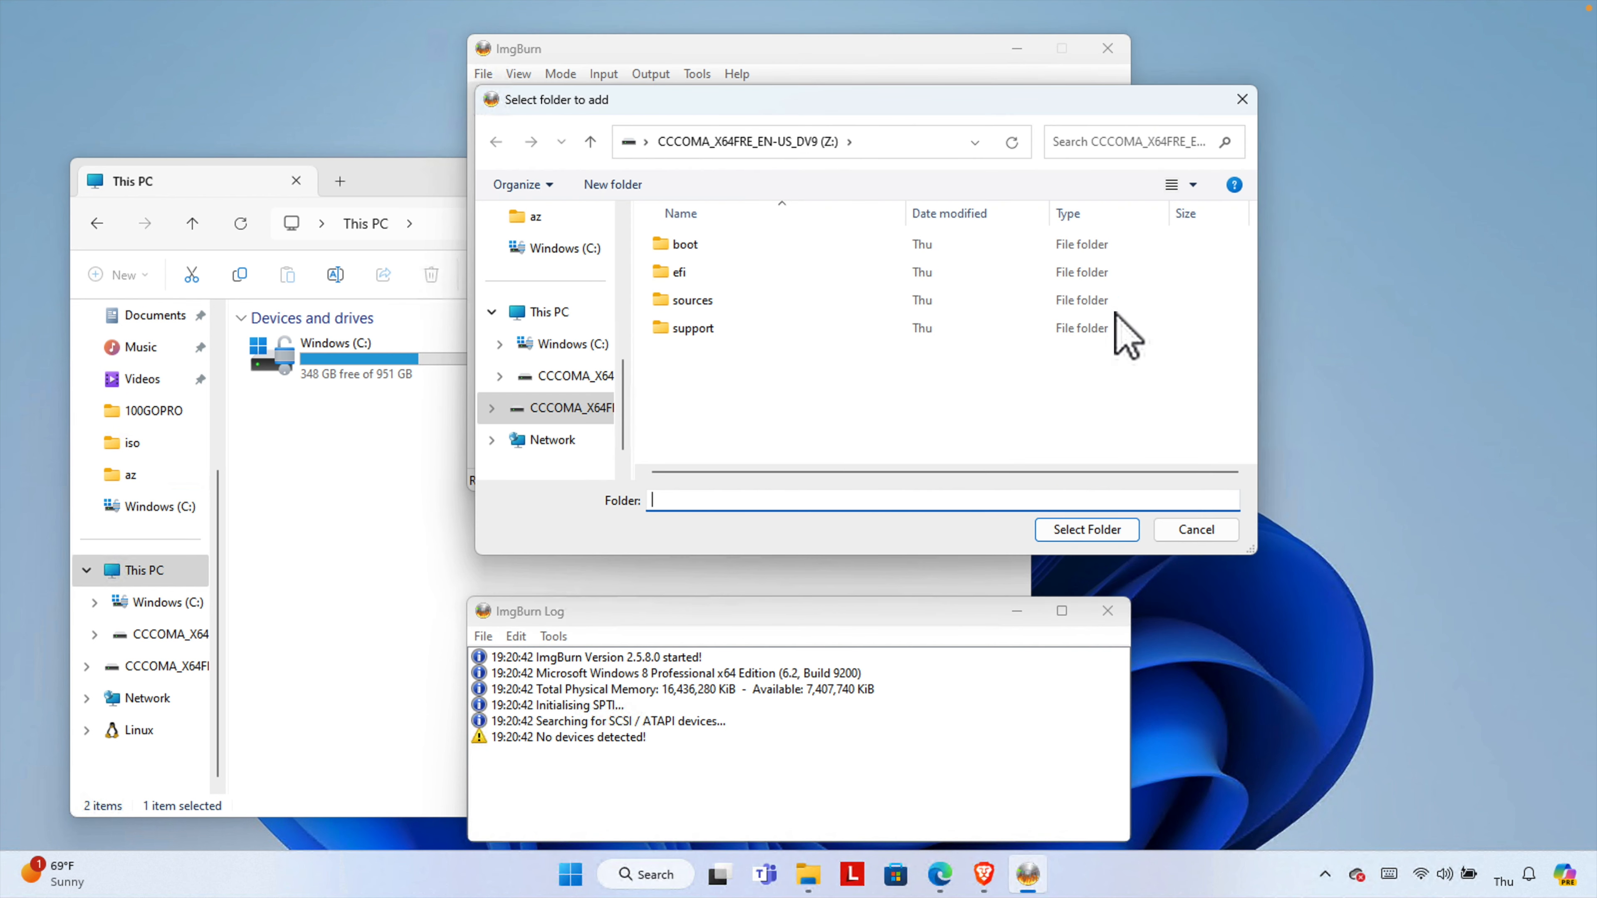
pyautogui.click(570, 414)
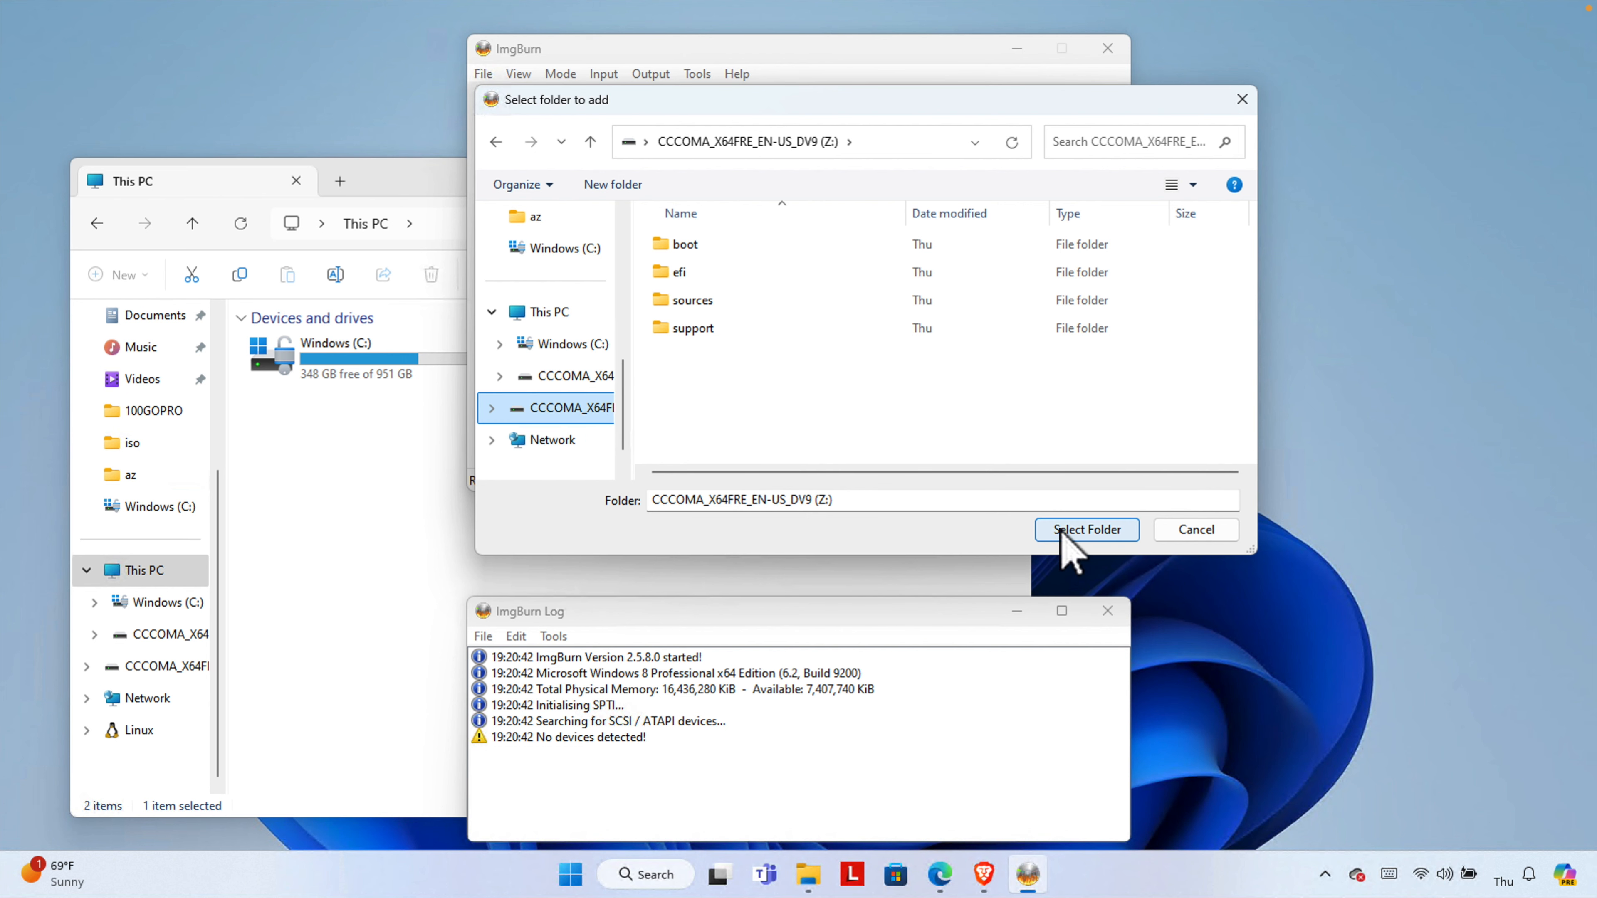
pyautogui.click(1082, 530)
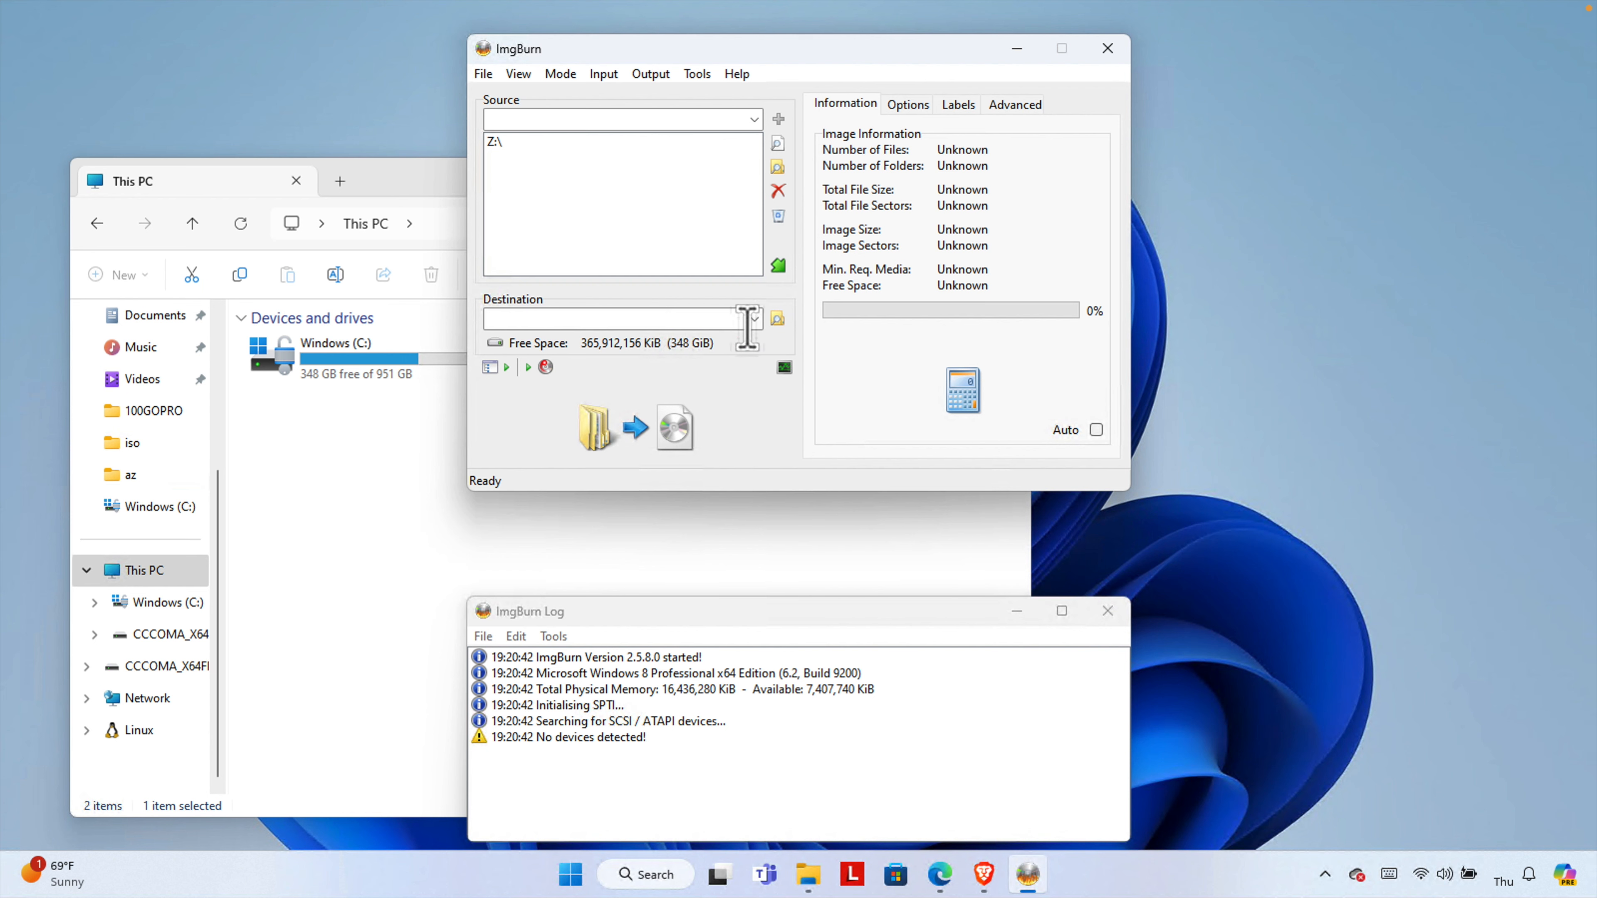
# Set the destination to an ISO file named win11_modified in the Downloads folder and build the image
pyautogui.click(778, 320)
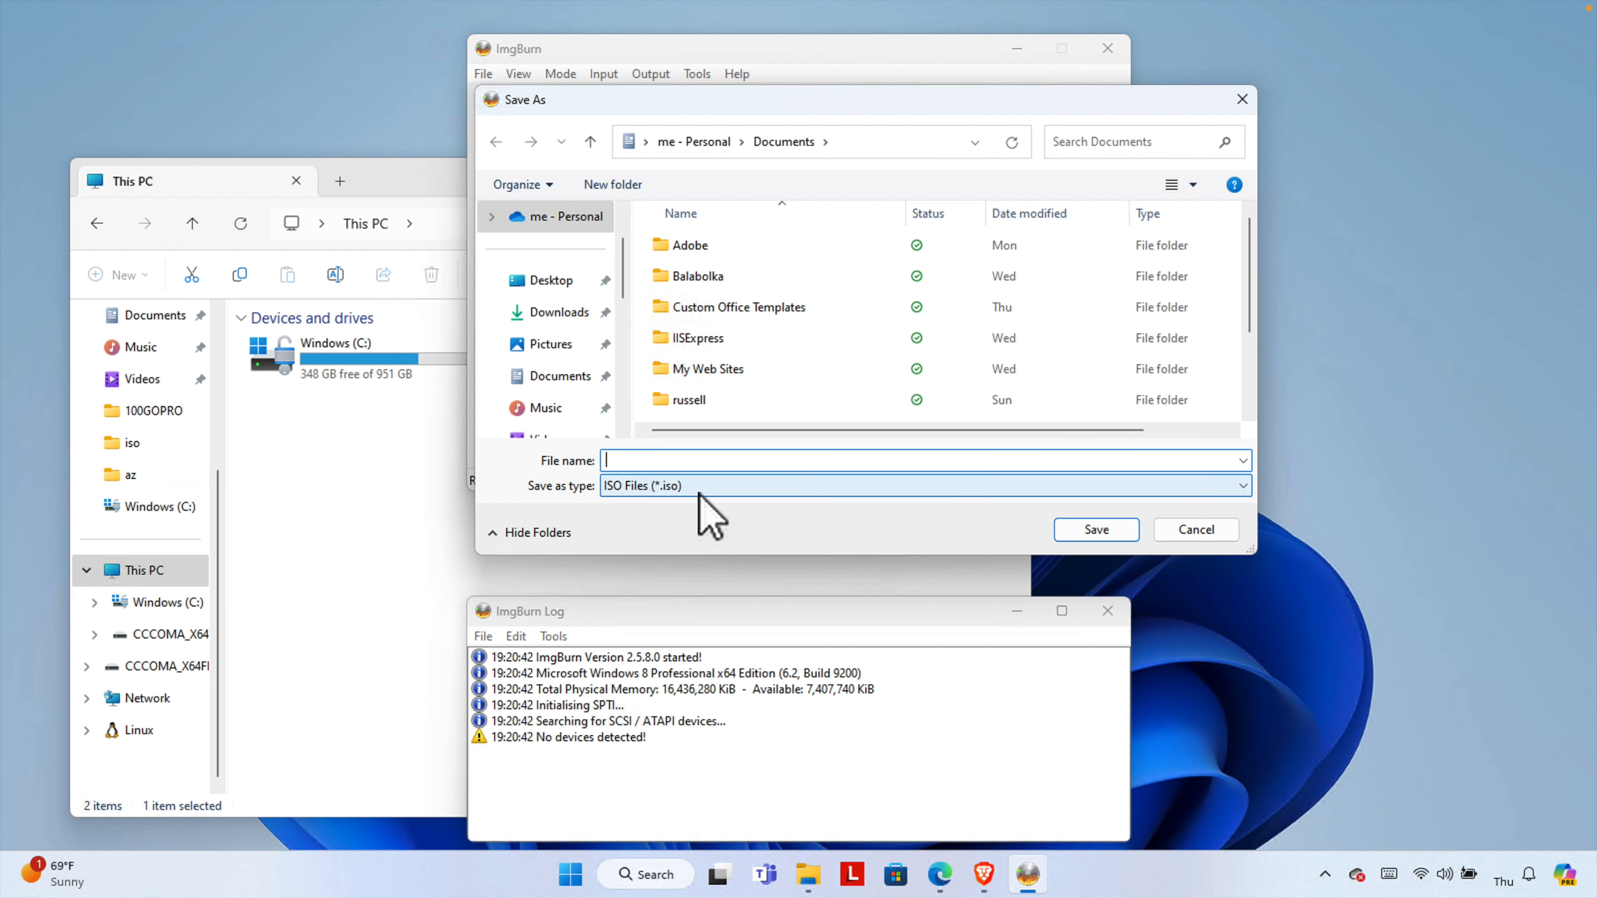
pyautogui.click(563, 312)
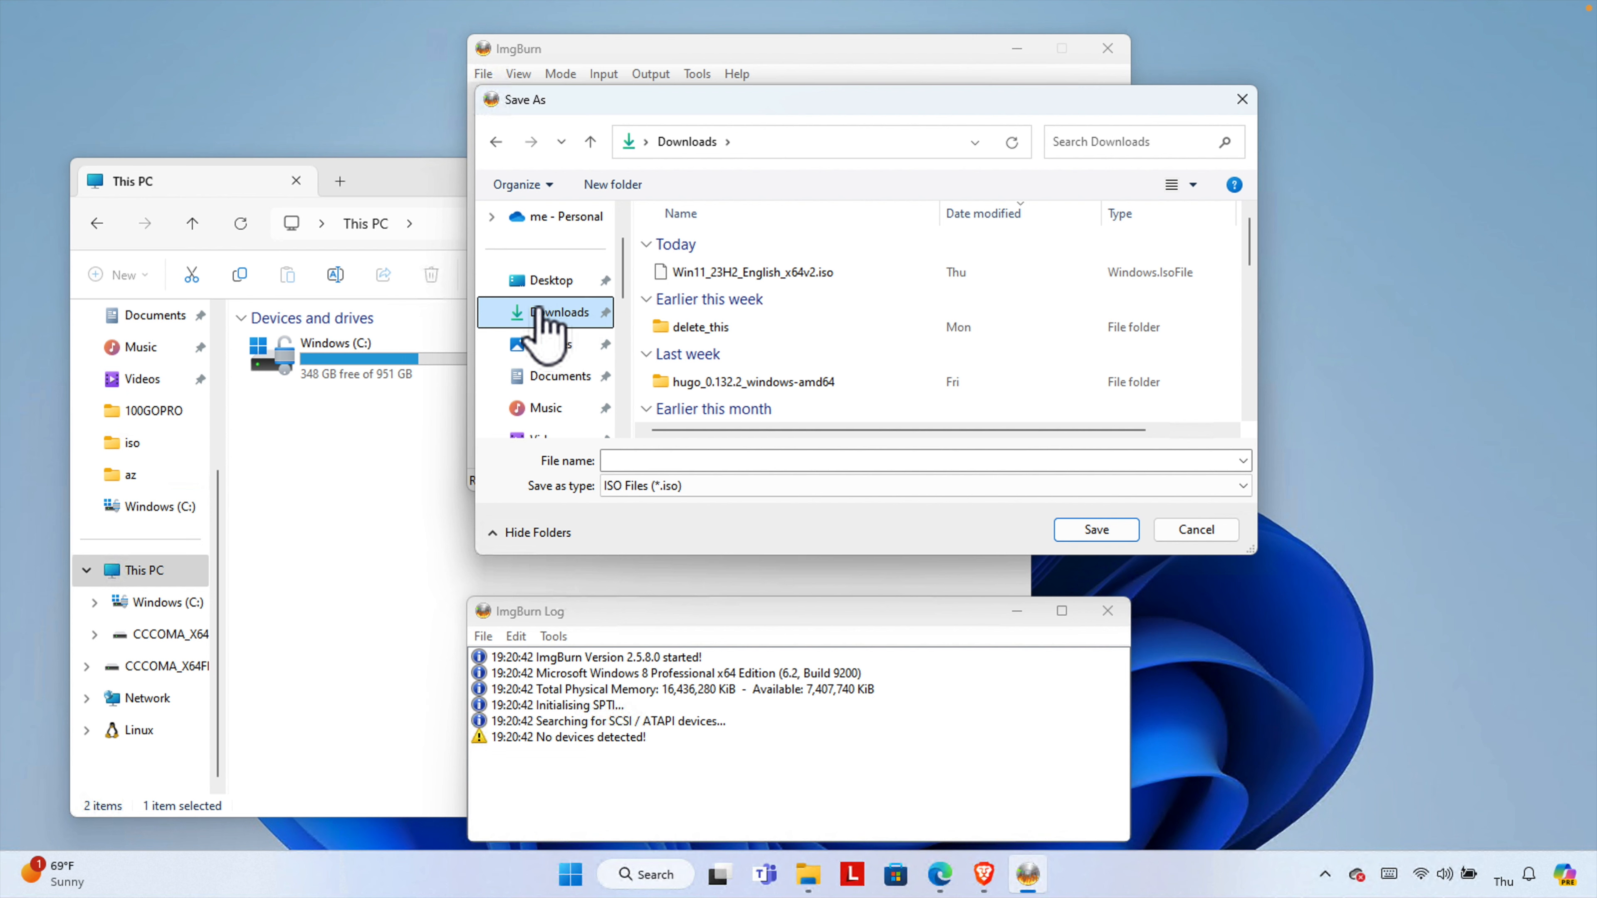
pyautogui.click(654, 460)
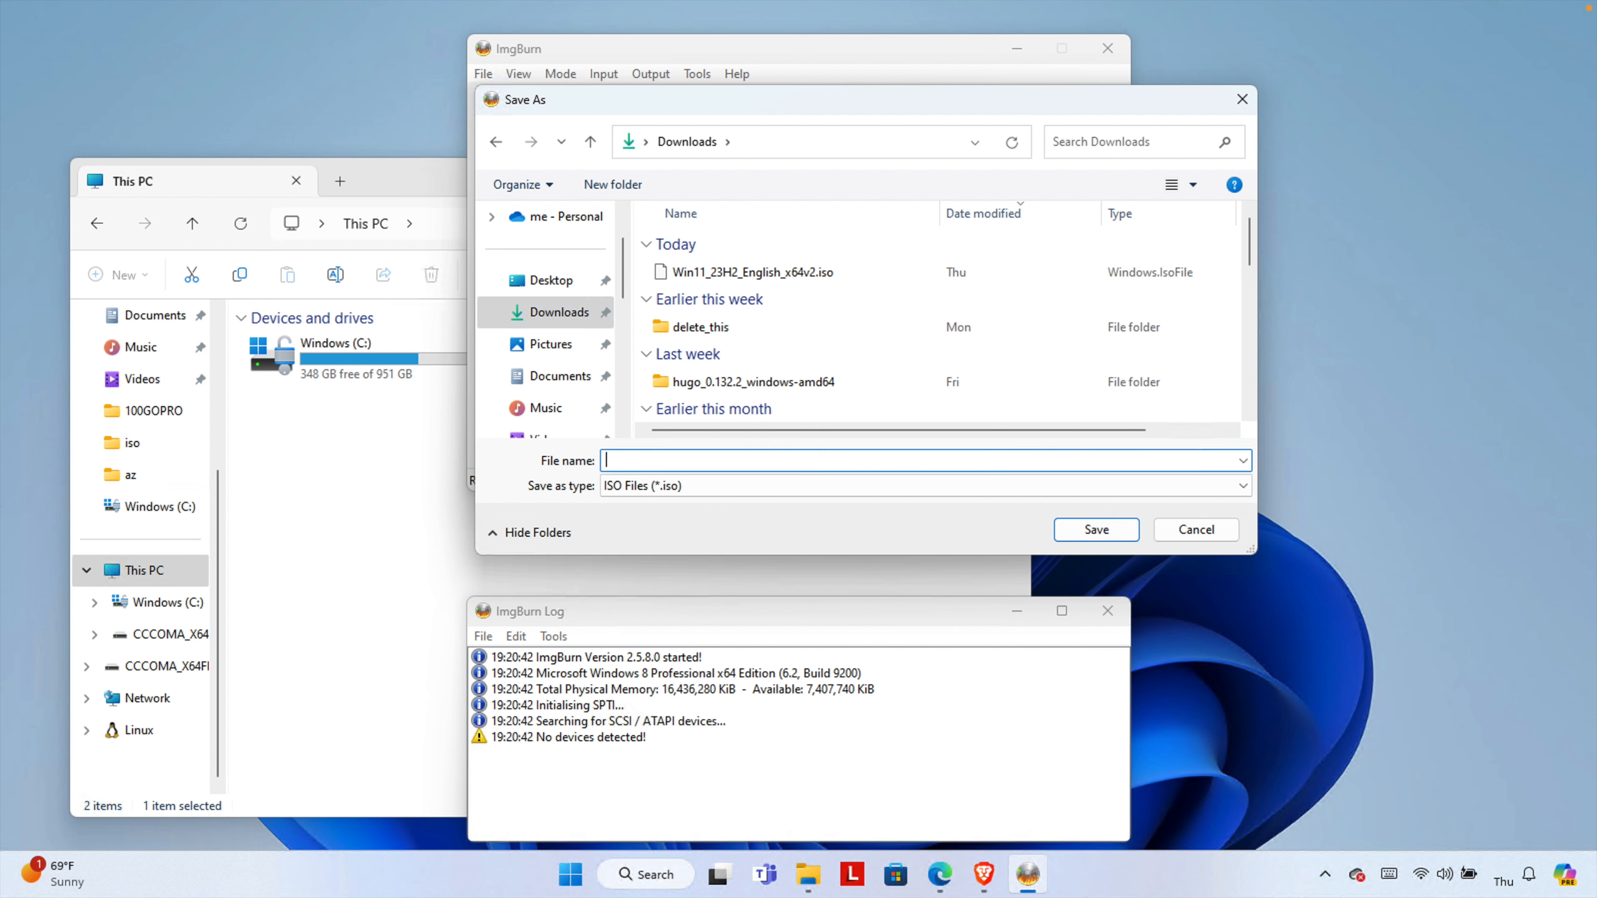
pyautogui.write('win11')
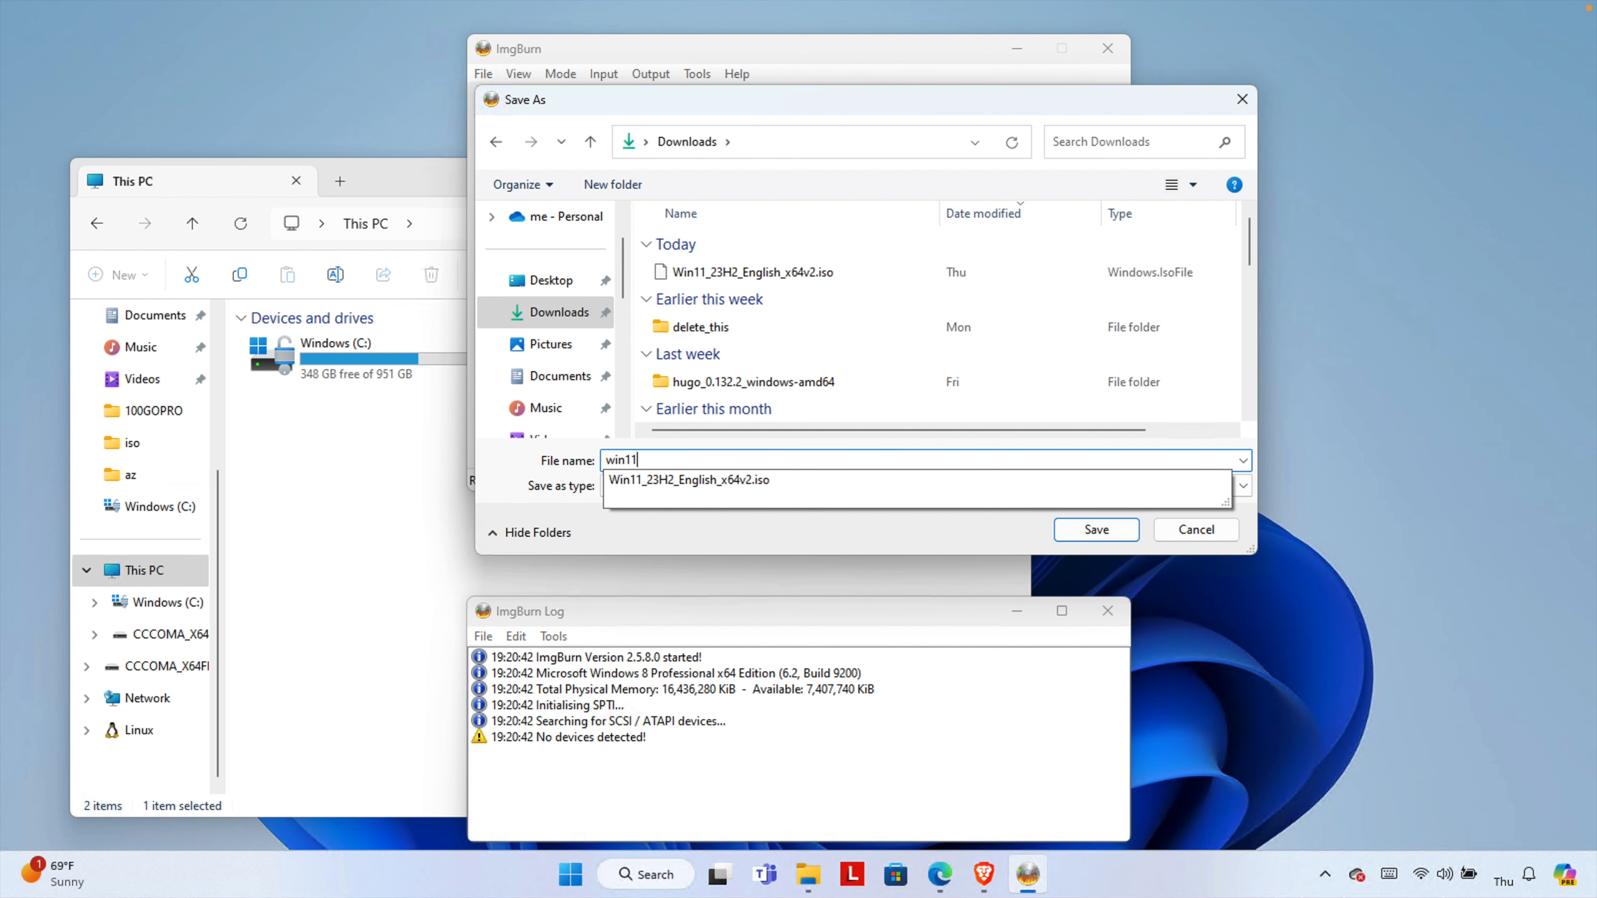
pyautogui.write('_modified')
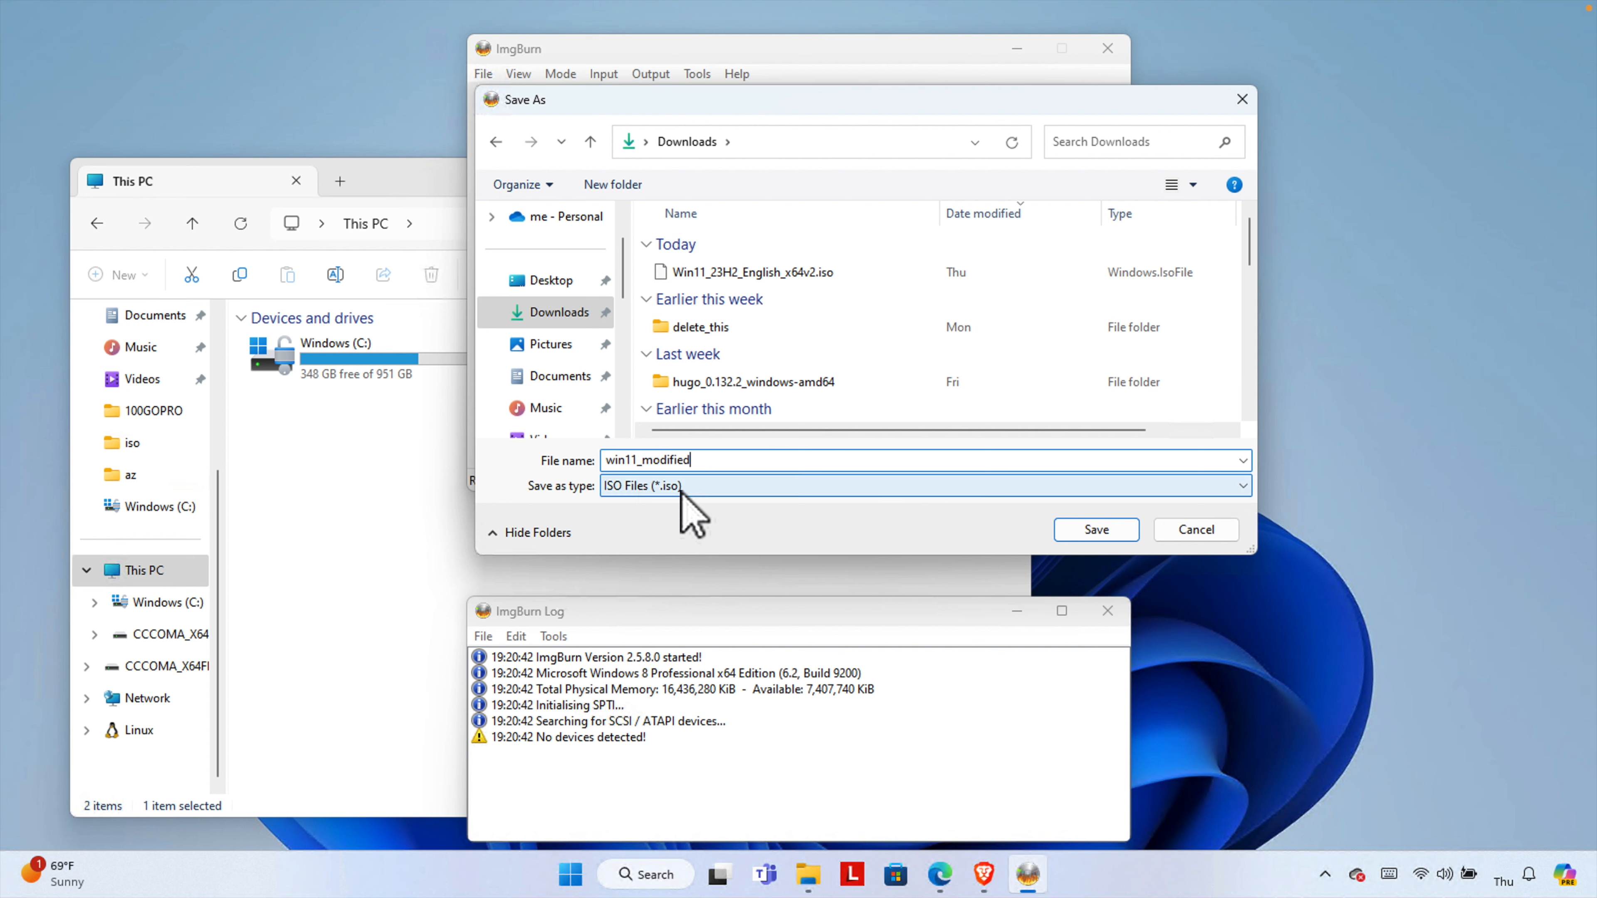
pyautogui.click(1097, 530)
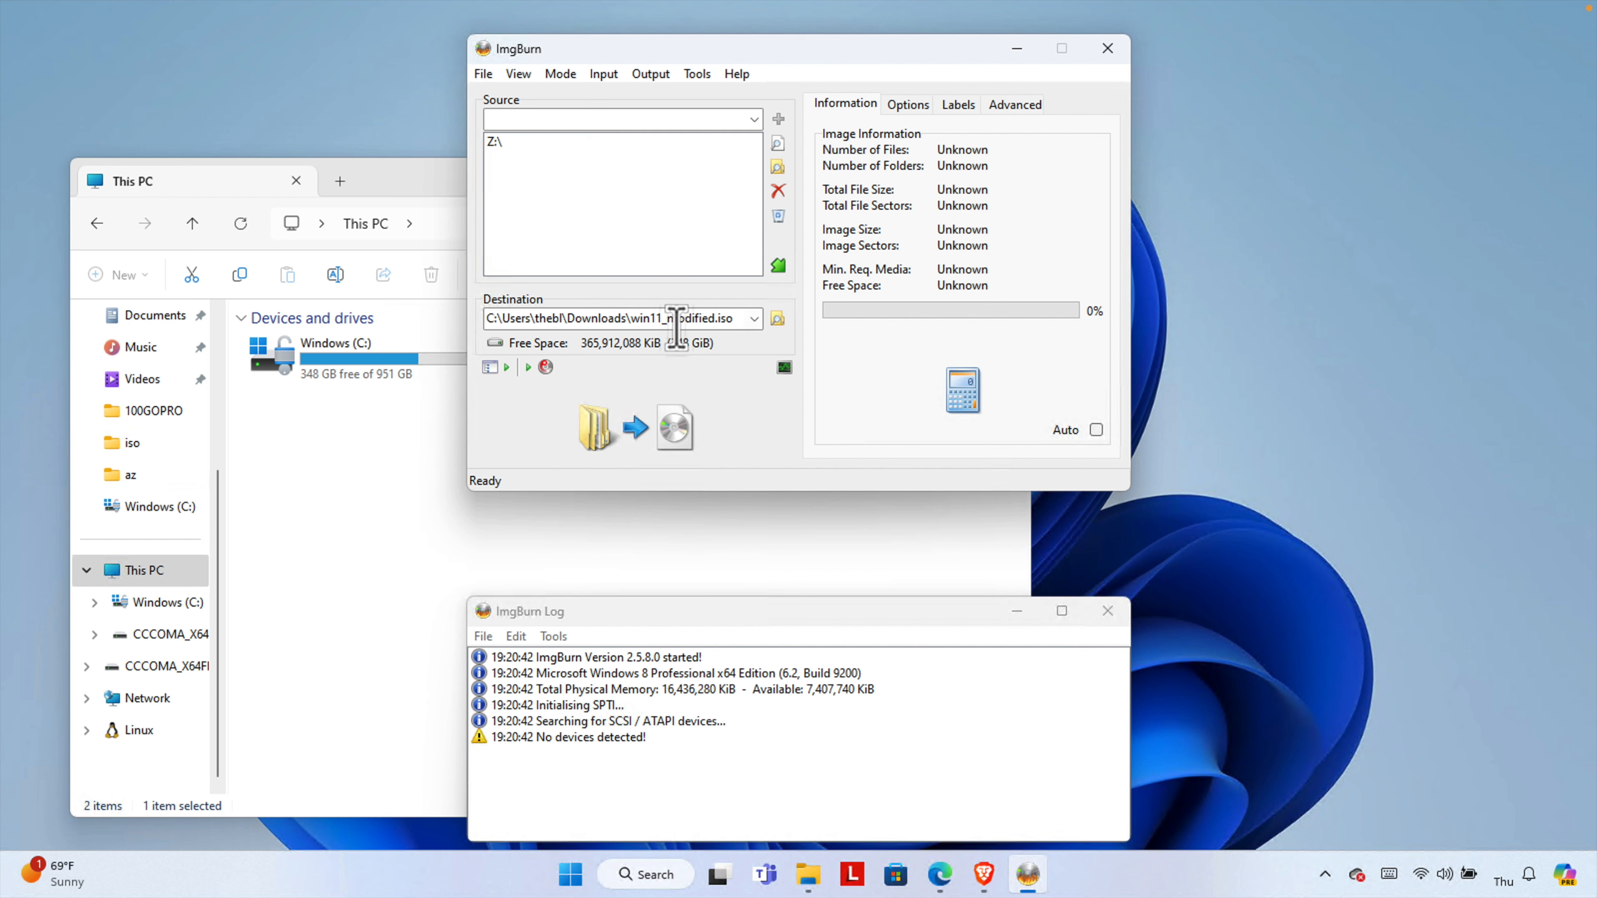
pyautogui.click(613, 428)
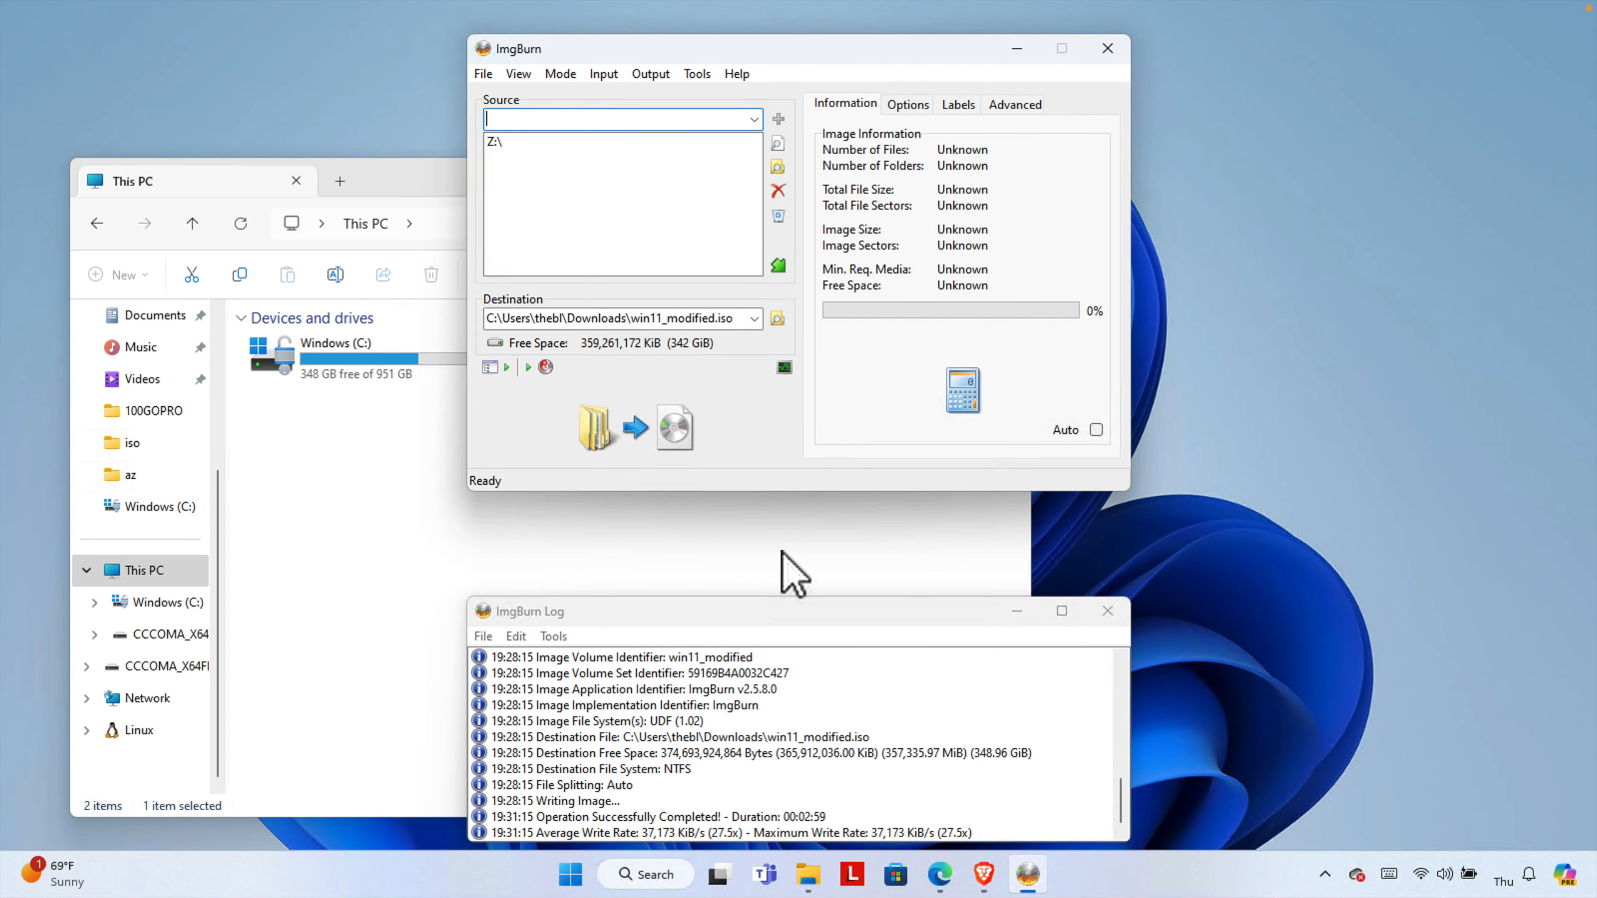
# Close ImgBurn and check the size of win11_modified.iso in the Downloads folder in File Explorer
pyautogui.click(1108, 49)
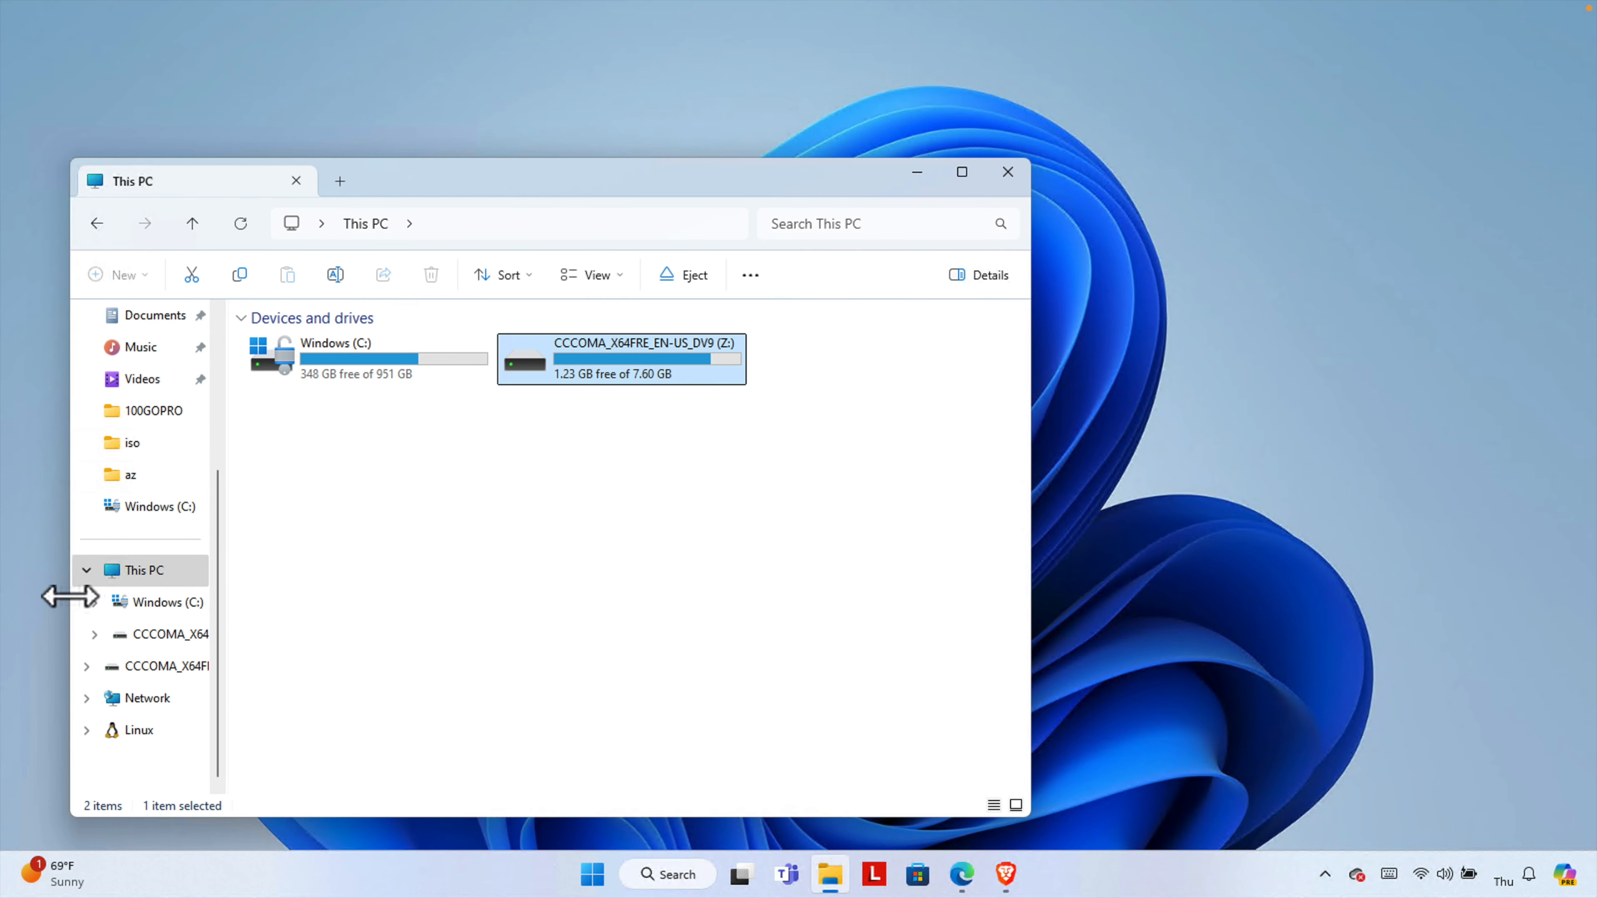
pyautogui.scroll(3, 182, 384)
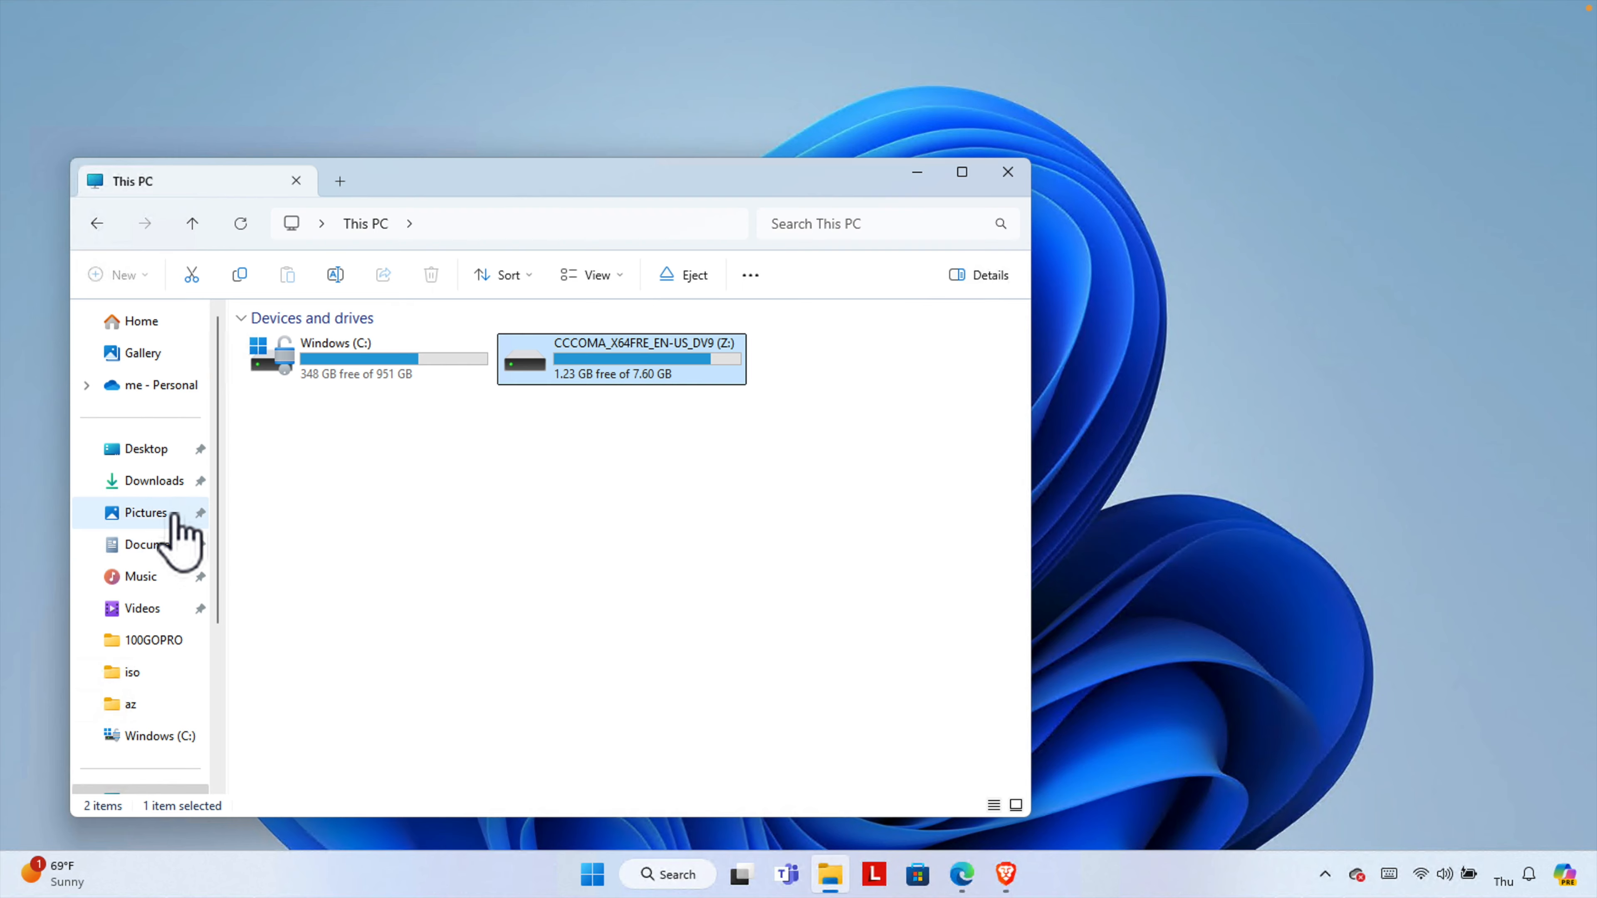
pyautogui.click(151, 481)
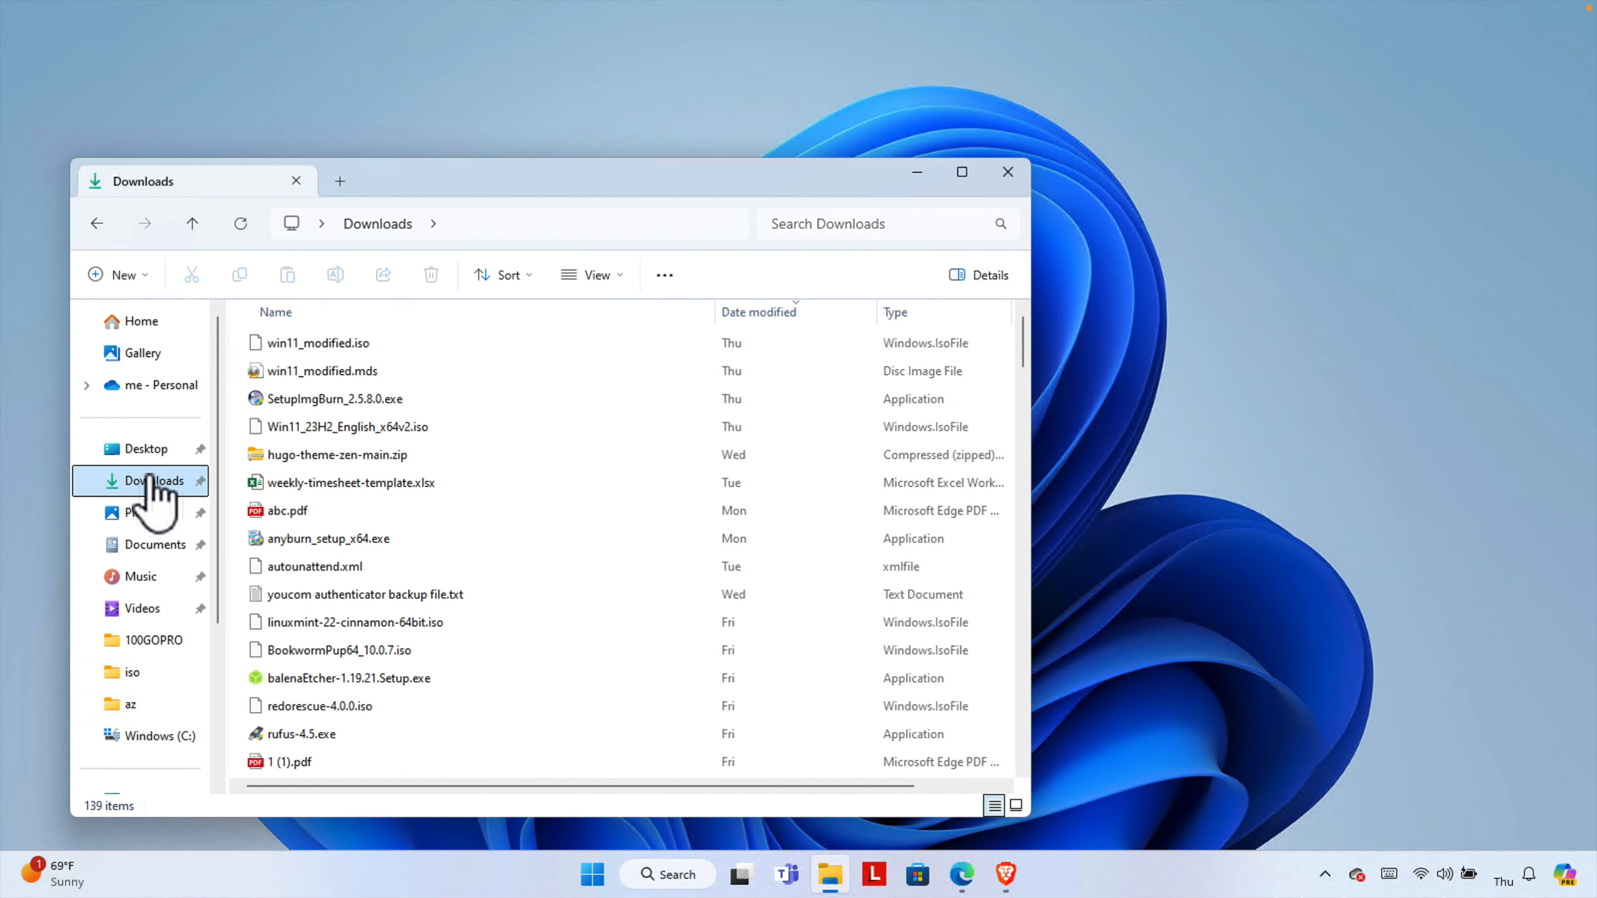
pyautogui.click(360, 346)
pyautogui.moveTo(1031, 317); pyautogui.dragTo(1290, 329)
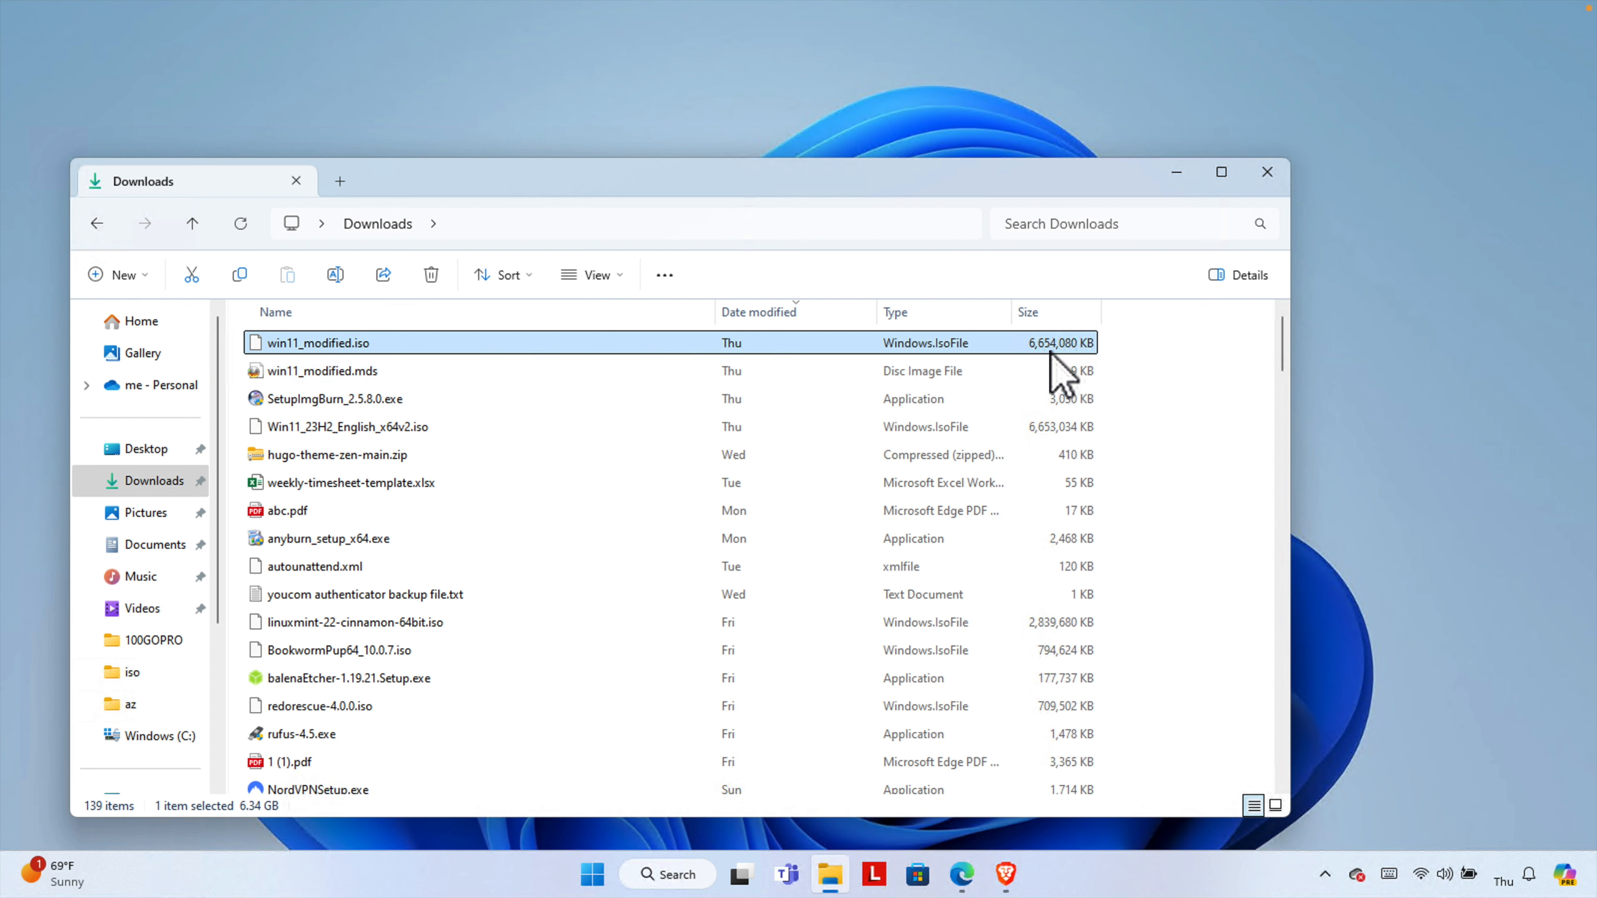